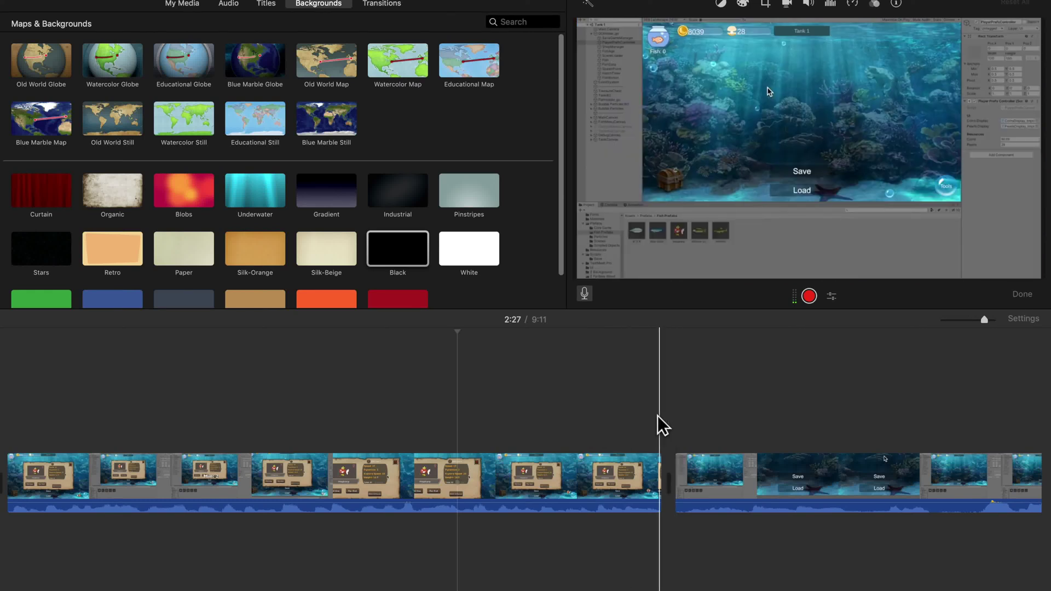
- Select the first iMovie clip at 2:24 and split it twice with Cmd+B
left_click(370, 575)
left_click(275, 479)
key("super+b")
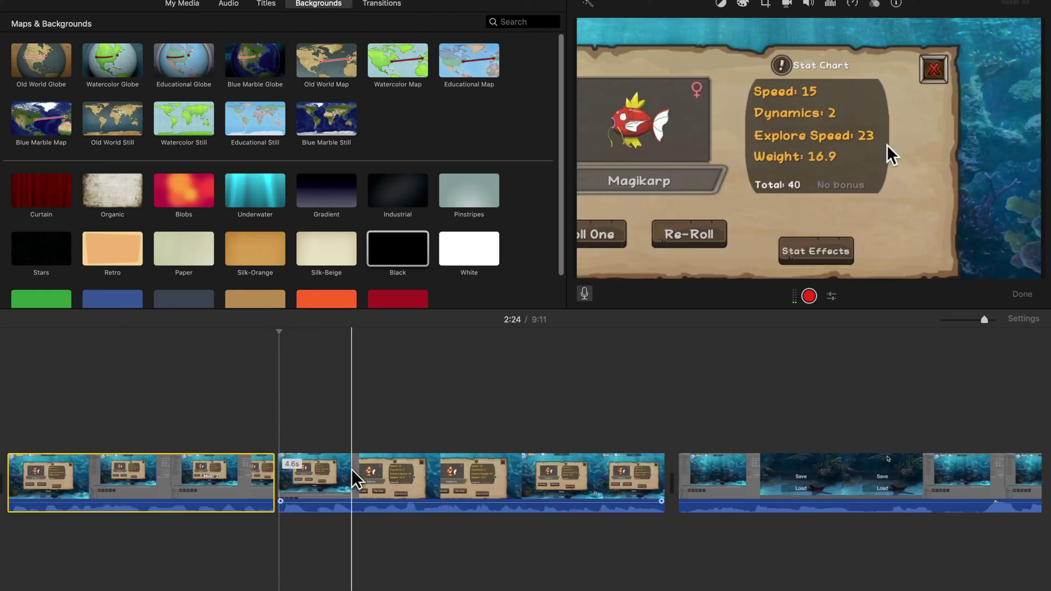
key("super+b")
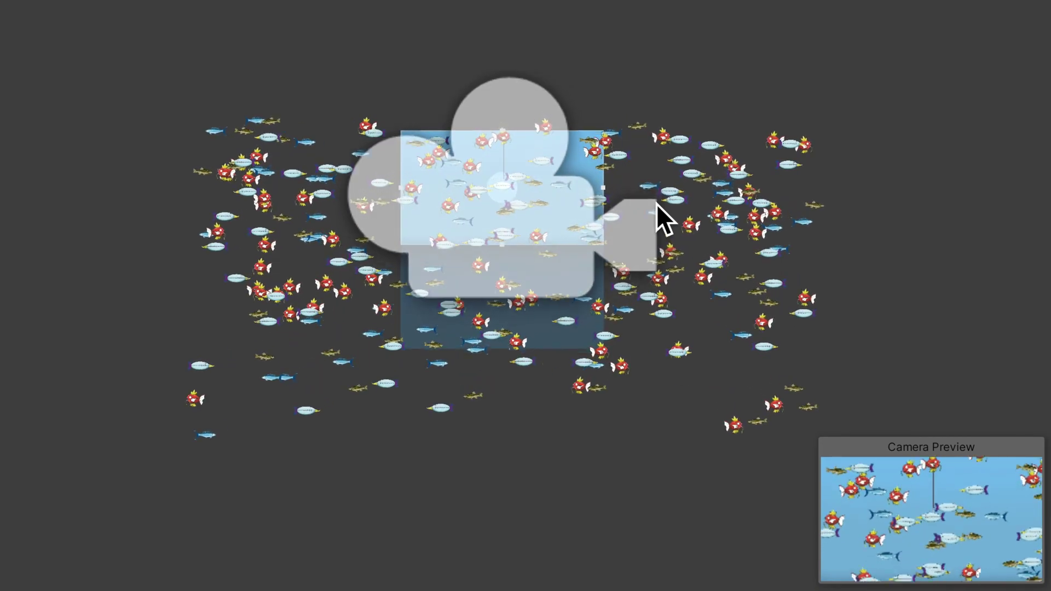
- Buy three Minnows from the Standard Fish shop and drop them into the tank
middle_click_drag(655, 204, 680, 155)
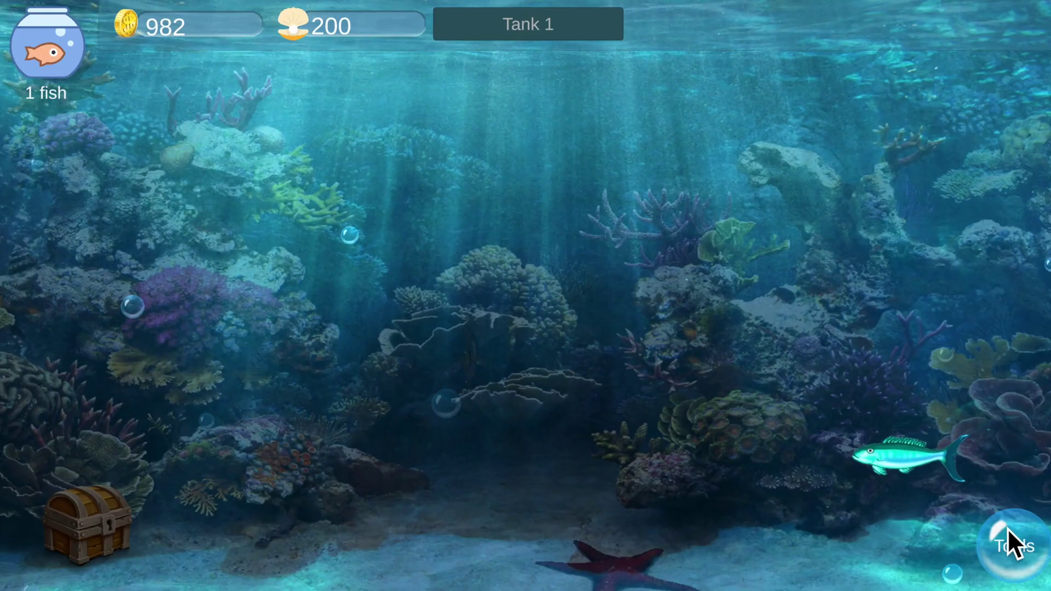
left_click(1010, 539)
left_click(997, 438)
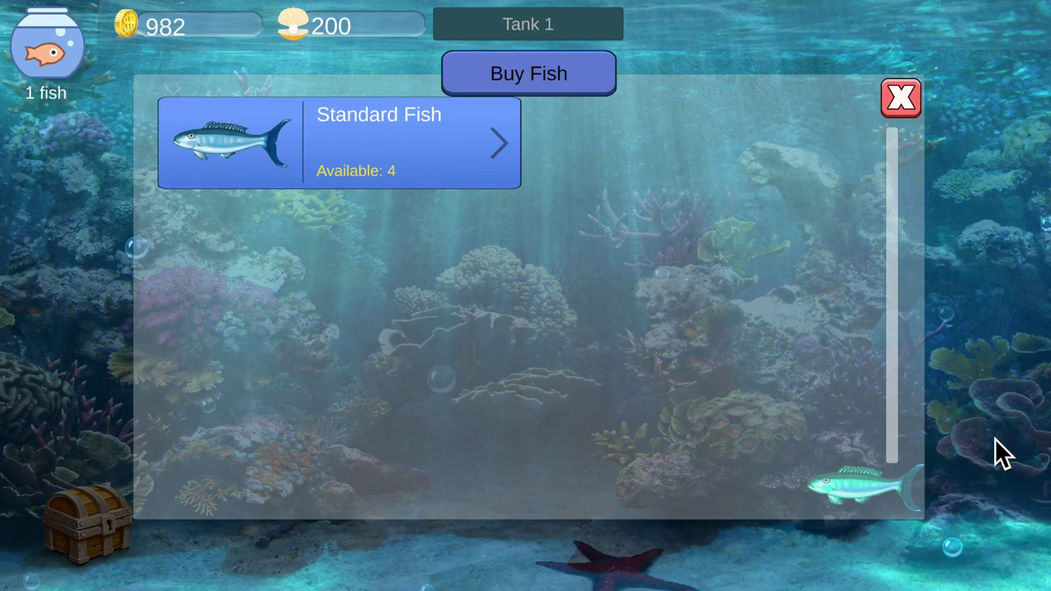
left_click(422, 164)
left_click(825, 154)
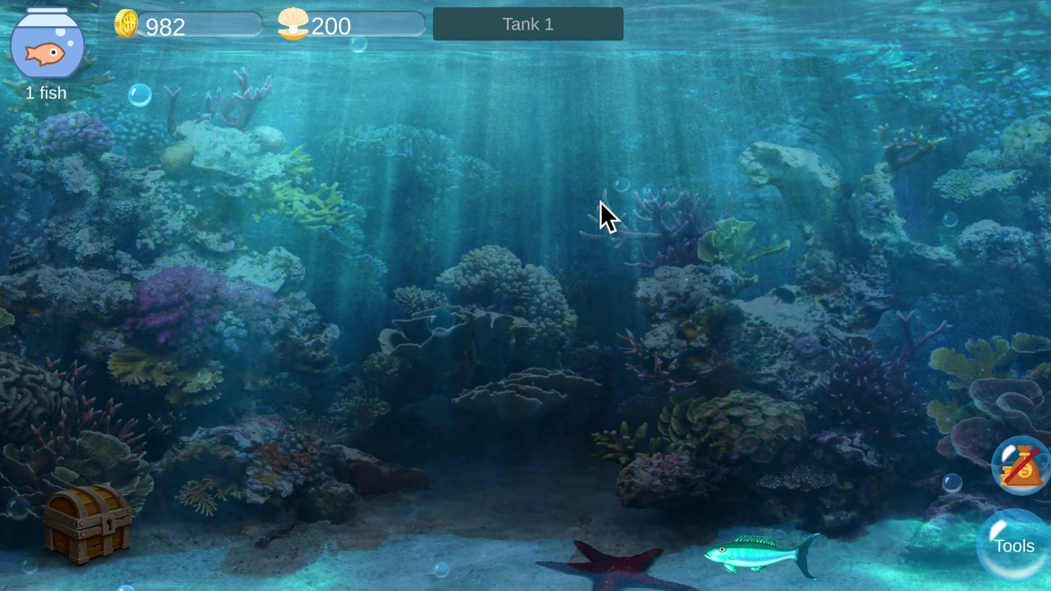
left_click(600, 203)
left_click(578, 252)
left_click(582, 291)
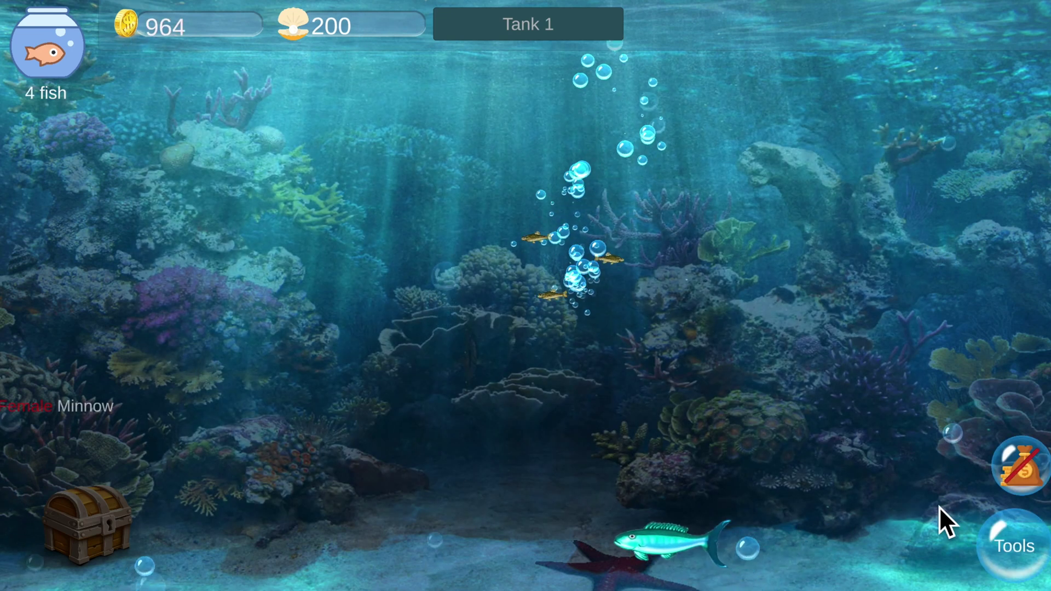
- Buy three Magikarp and drop them into the tank, bringing coins to 814
left_click(1012, 542)
left_click(1002, 441)
left_click(413, 159)
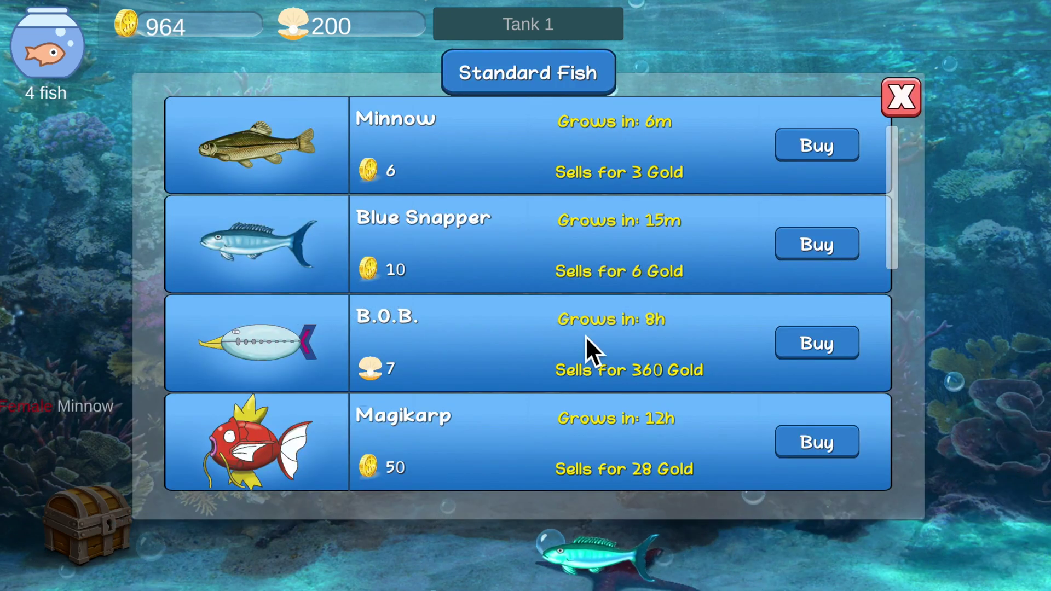
left_click(794, 441)
left_click(825, 355)
left_click(222, 257)
left_click(237, 416)
left_click(1026, 476)
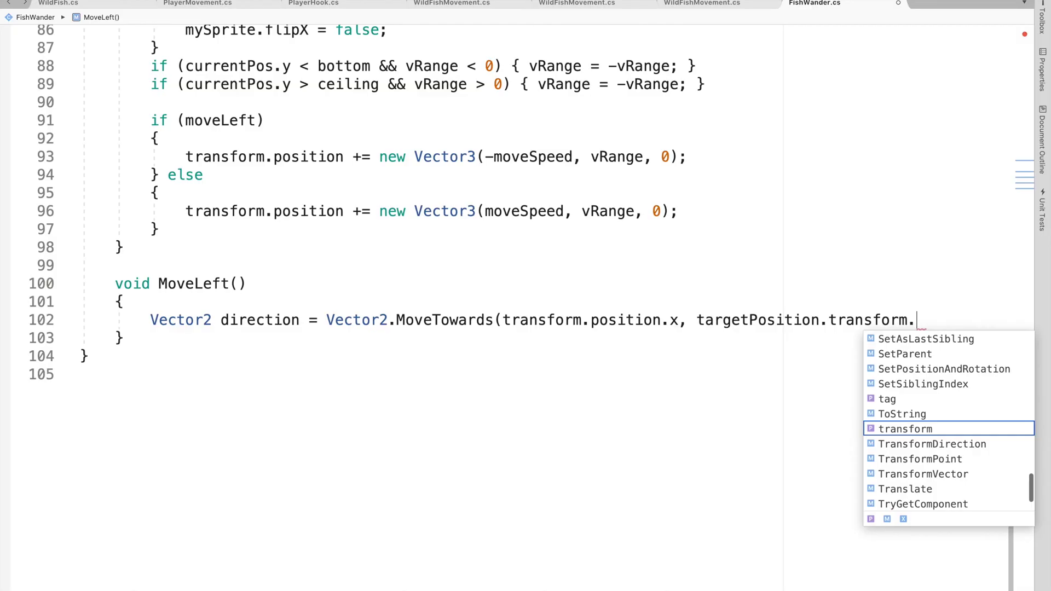
- Type 'pos' after targetPosition.transform, then delete it, leaving the line at targetPosition.tr
type("pos")
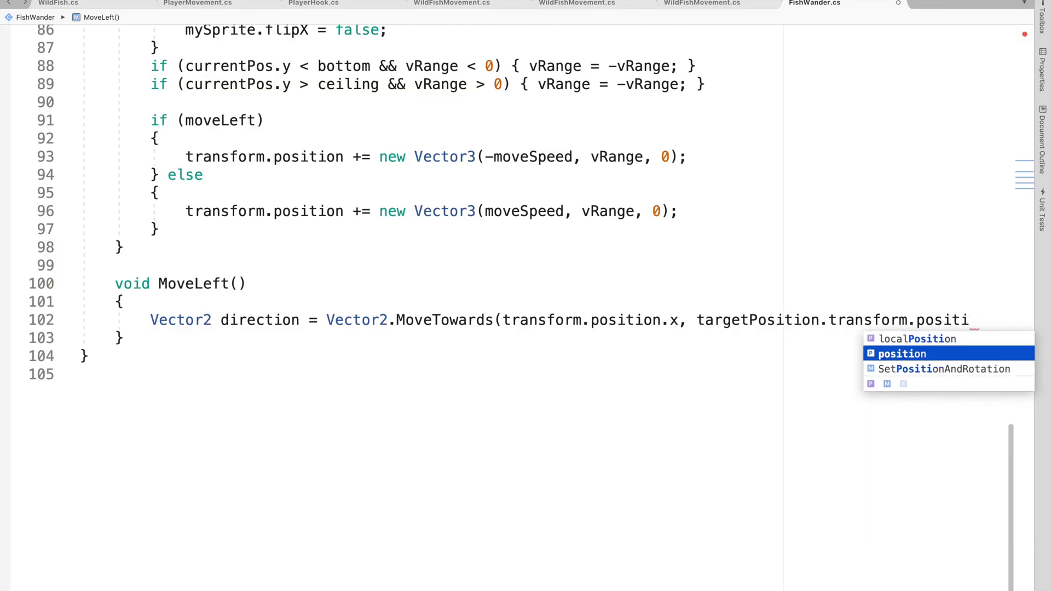
key("BackSpace")
key("BackSpace")
key("BackSpace")
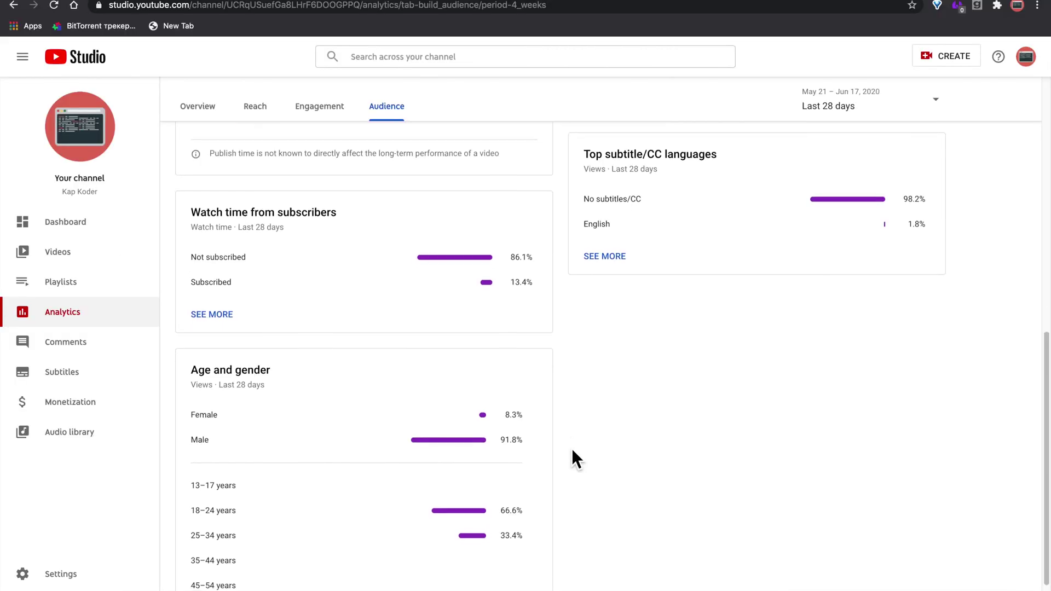
scroll(573, 451, "up", 3)
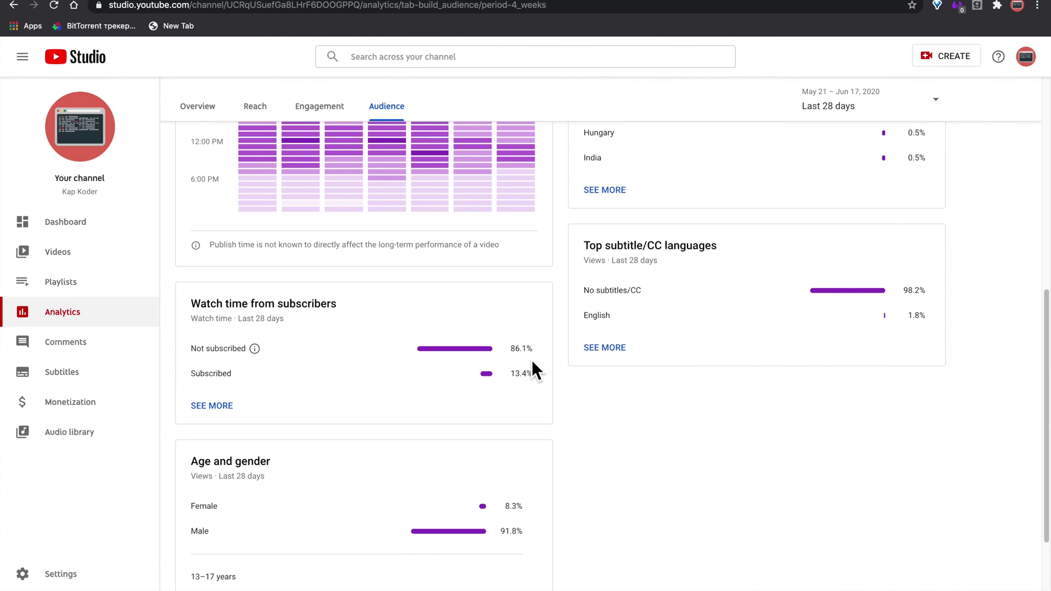
- Review YouTube Studio, then select the Fishing scene asset in Unity and clear the selection
scroll(618, 441, "down", 5)
scroll(618, 441, "up", 1)
scroll(618, 439, "up", 4)
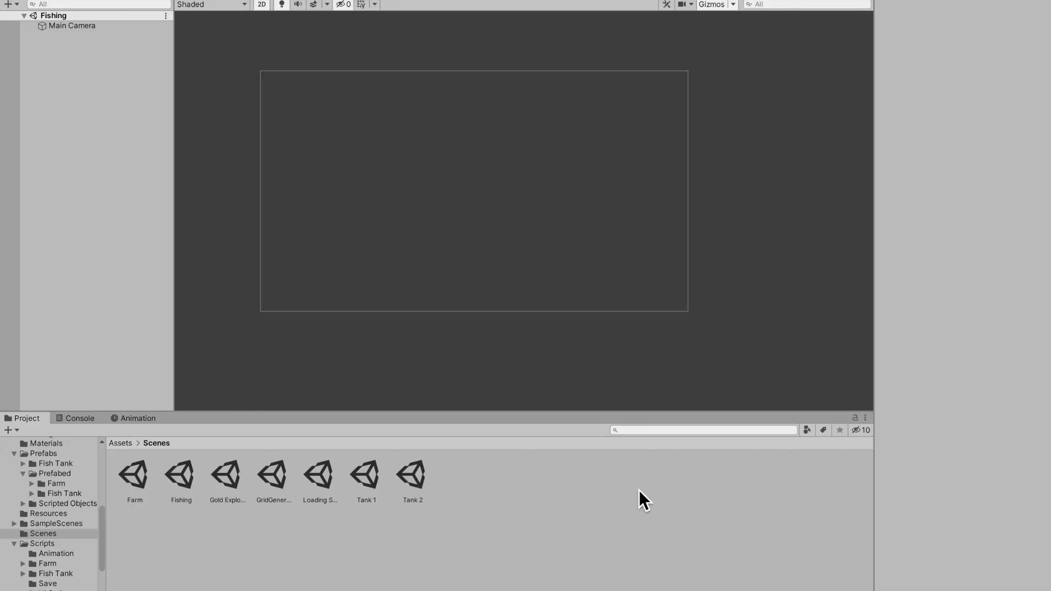
left_click(179, 469)
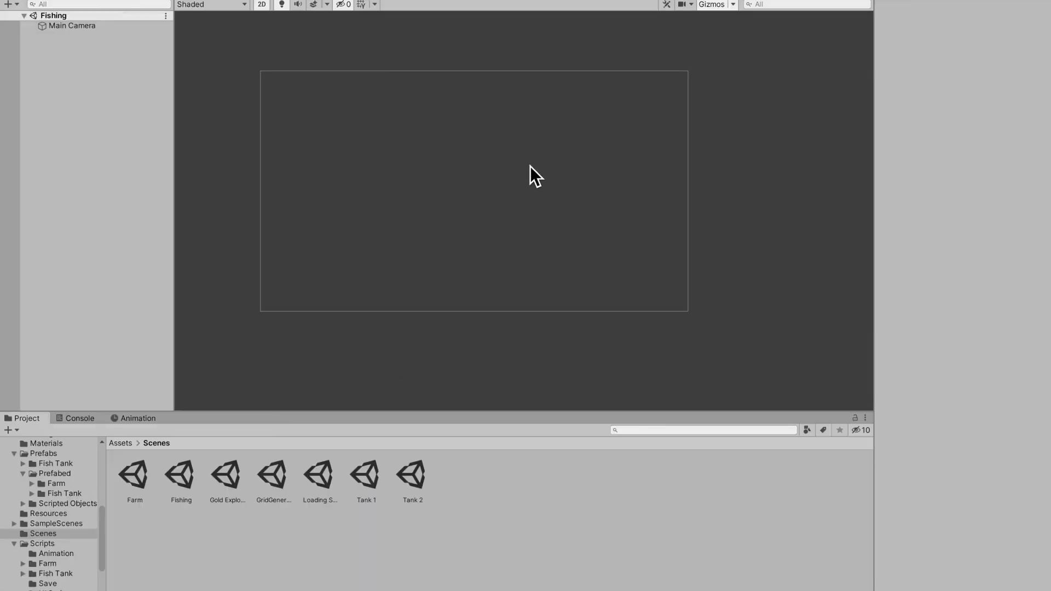
left_click(530, 166)
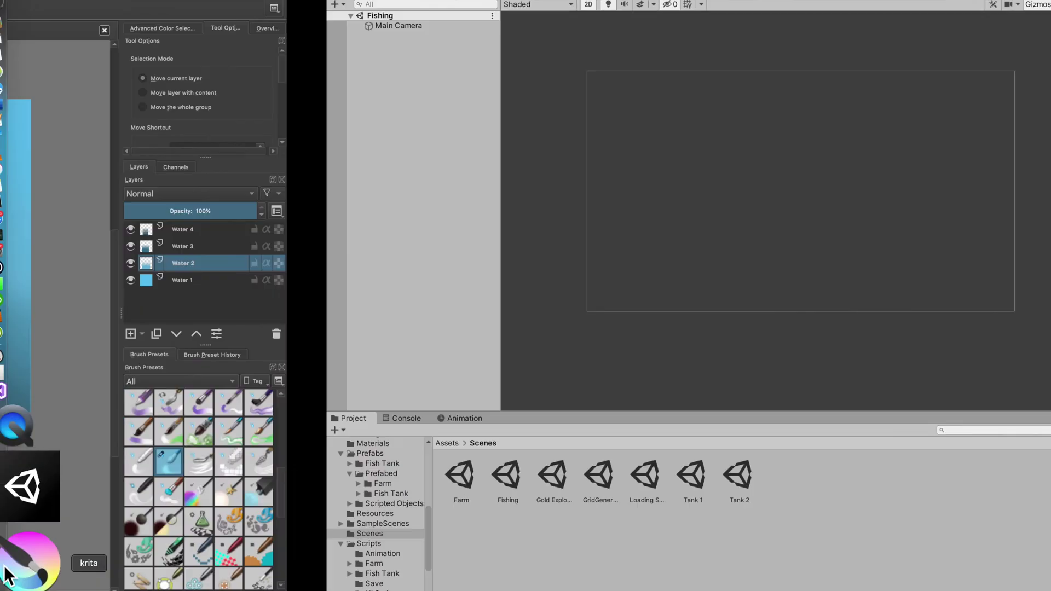
- Switch Krita to canvas-only mode and cycle through Water 2–4, nudging Water 2
key("super+shift+f")
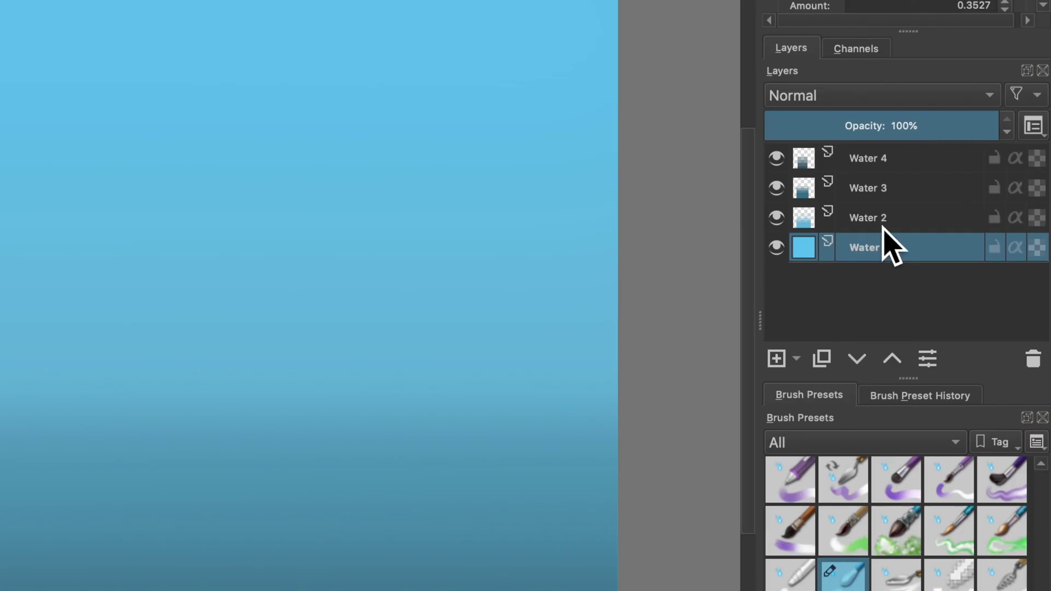
left_click(956, 241)
left_click(888, 187)
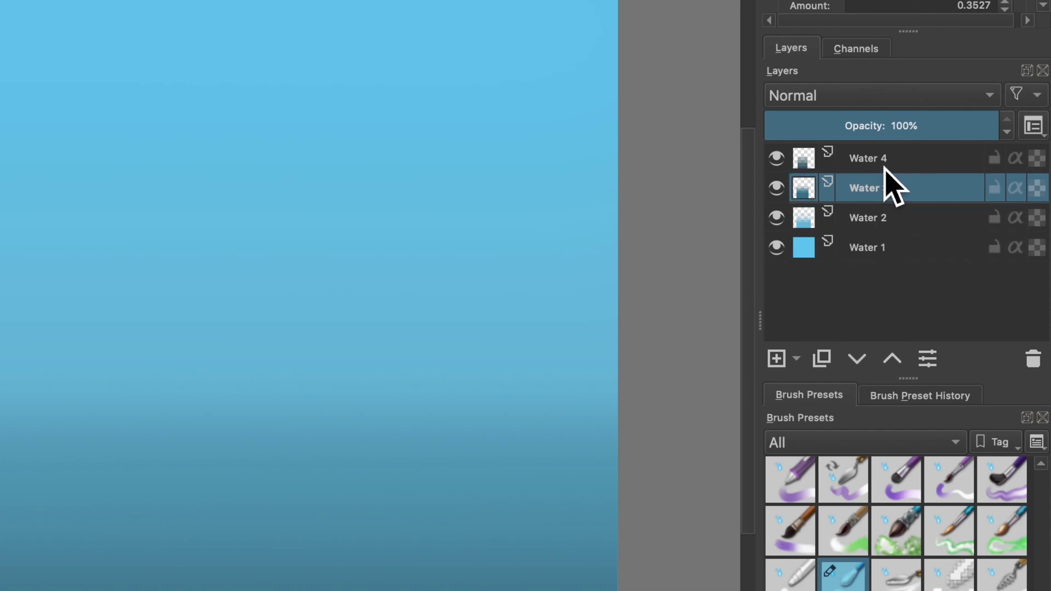
left_click(885, 164)
left_click(904, 220)
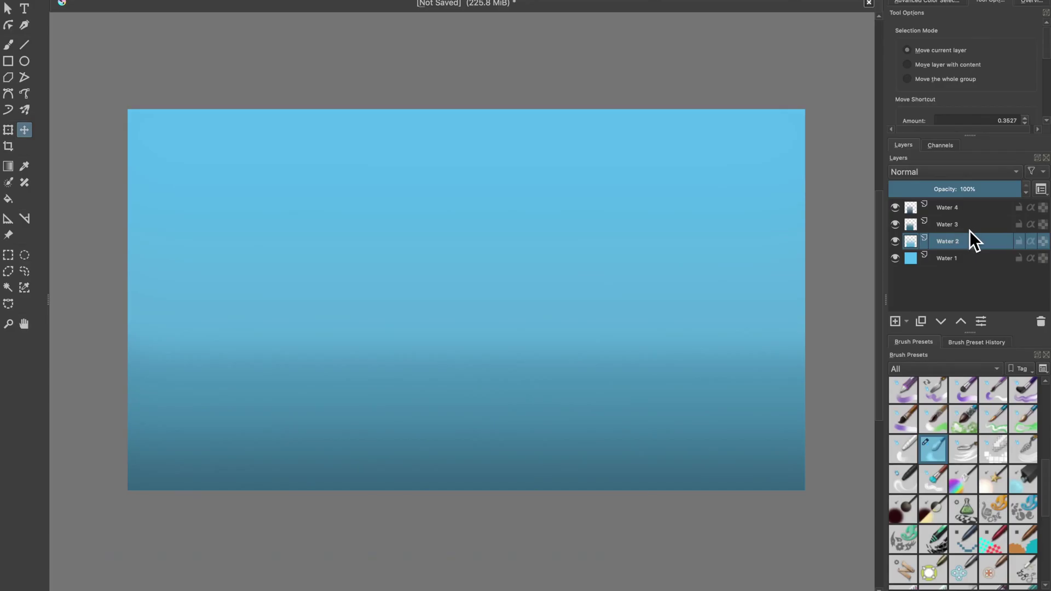
left_click_drag(628, 336, 598, 345)
- Move the Water 3 band upward on the canvas with the Move tool
left_click(954, 230)
left_click_drag(748, 364, 748, 312)
key("Page_Up")
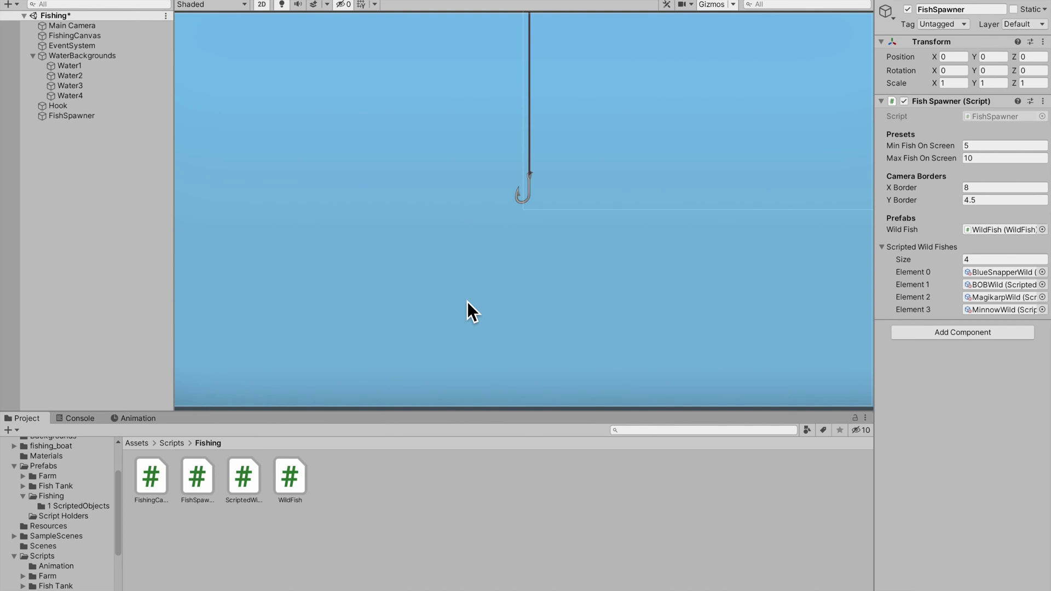
- Drag Water3 higher in the scene, then undo it to keep the original height
scroll(603, 170, "down", 3)
left_click_drag(539, 360, 558, 235)
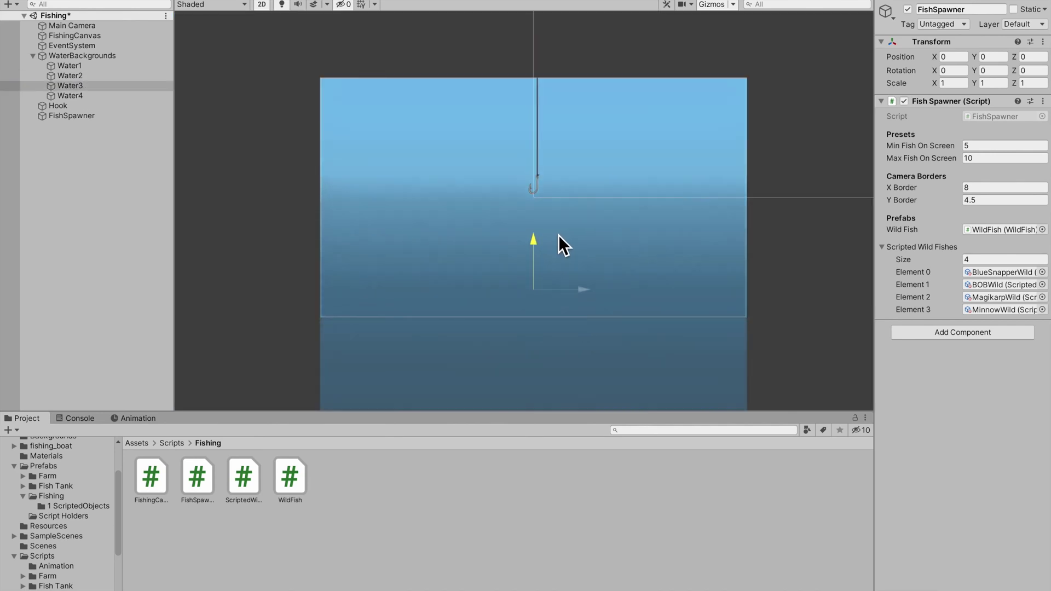
key("ctrl+z")
- Zoom in on the hook and run the scene to spawn a WildMinnow
scroll(422, 185, "up", 4)
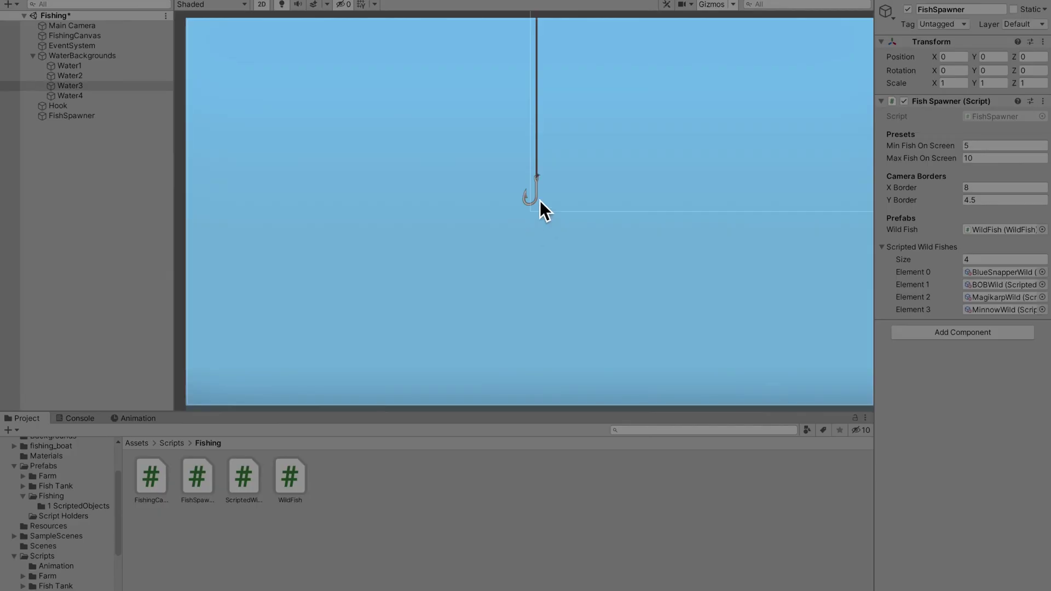
left_click(546, 232)
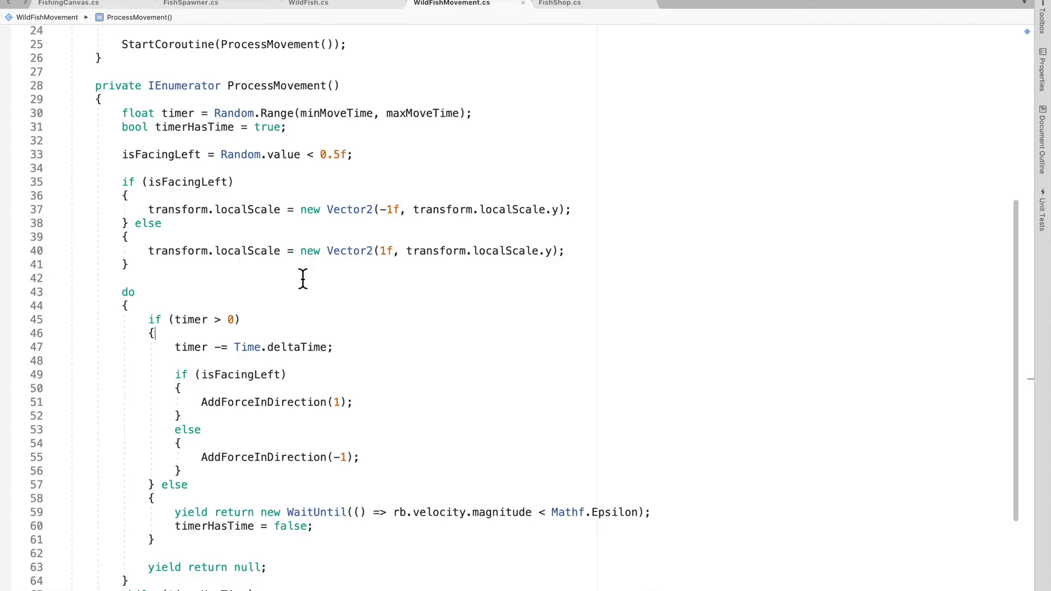
scroll(303, 277, "down", 2)
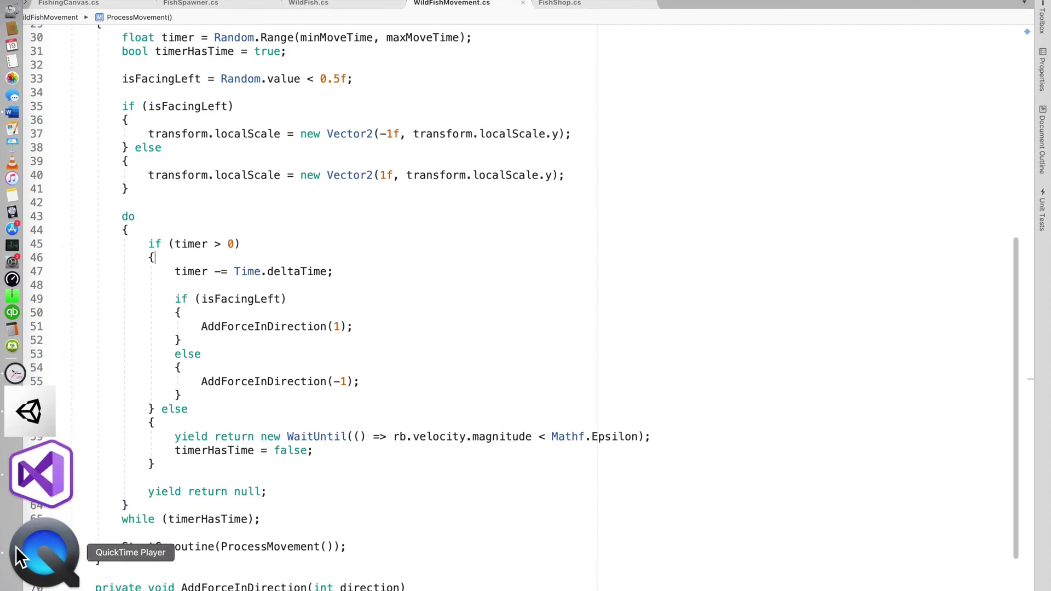
- Open the recorded gameplay video in QuickTime Player from the Dock
left_click(34, 554)
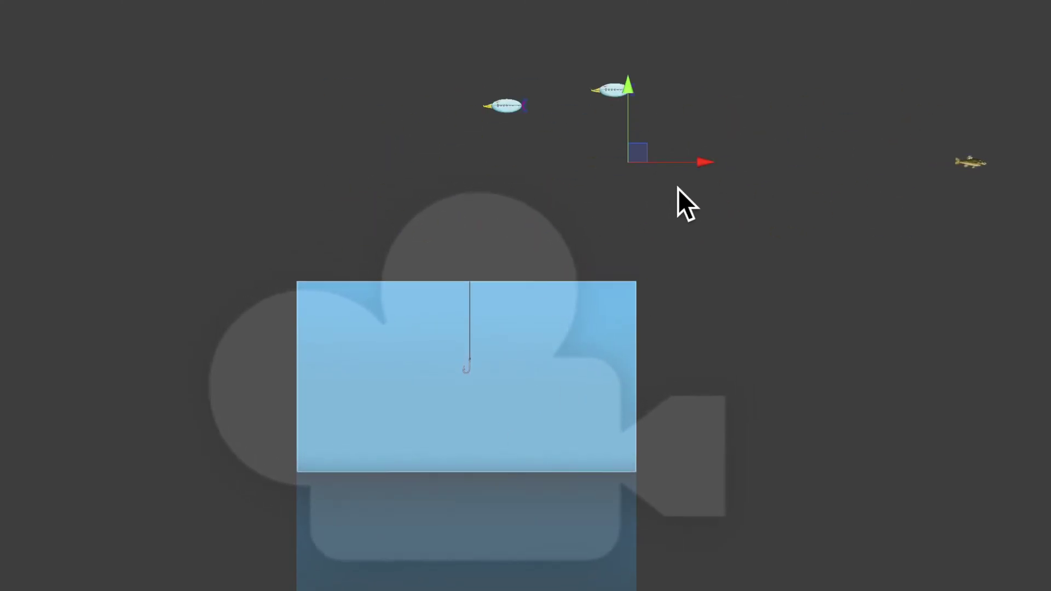
- Parent FishSpawner to Main Camera, collapse WaterBackgrounds, and enter Play mode with Cmd+P
middle_click_drag(678, 188, 606, 418)
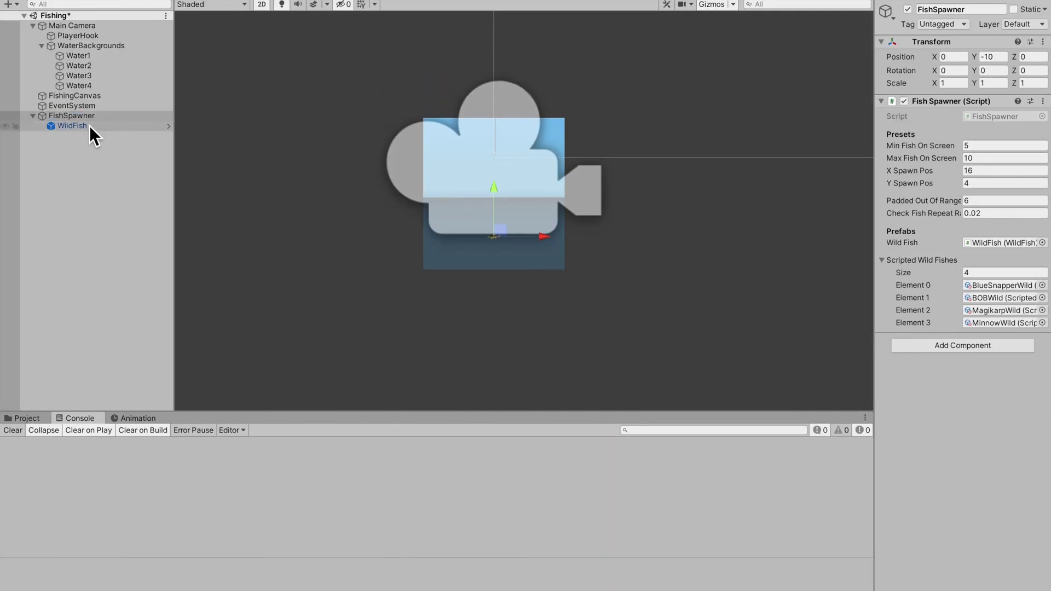
left_click_drag(80, 119, 87, 45)
left_click_drag(225, 116, 218, 71)
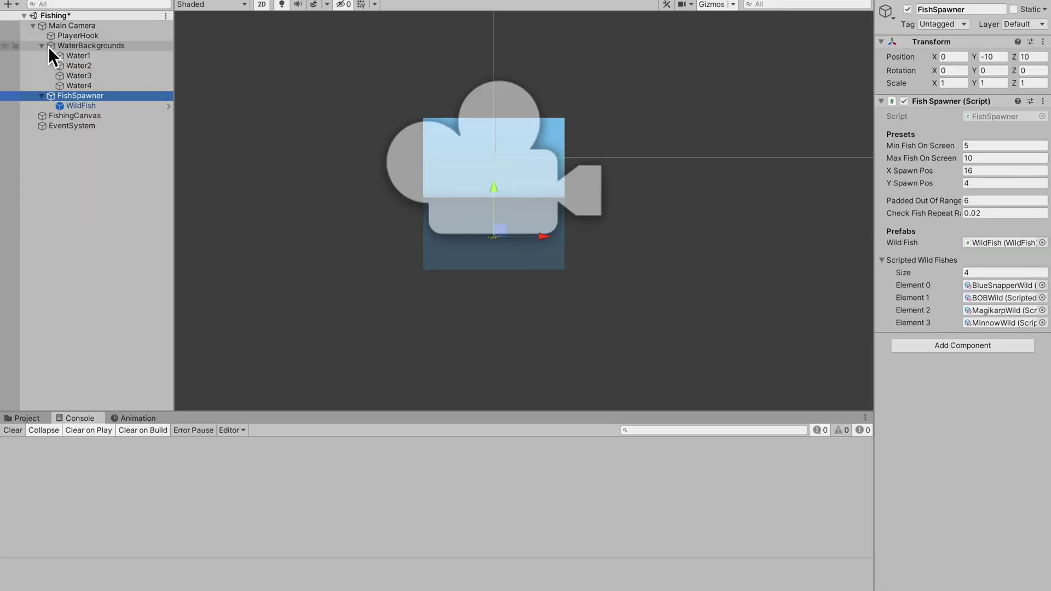
left_click(42, 46)
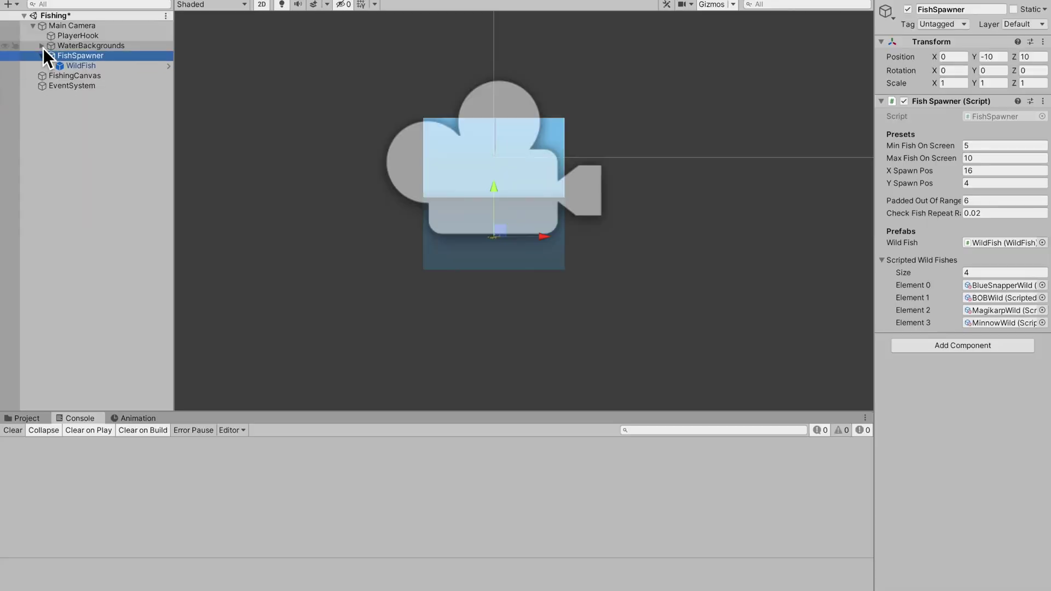
key("ctrl+p")
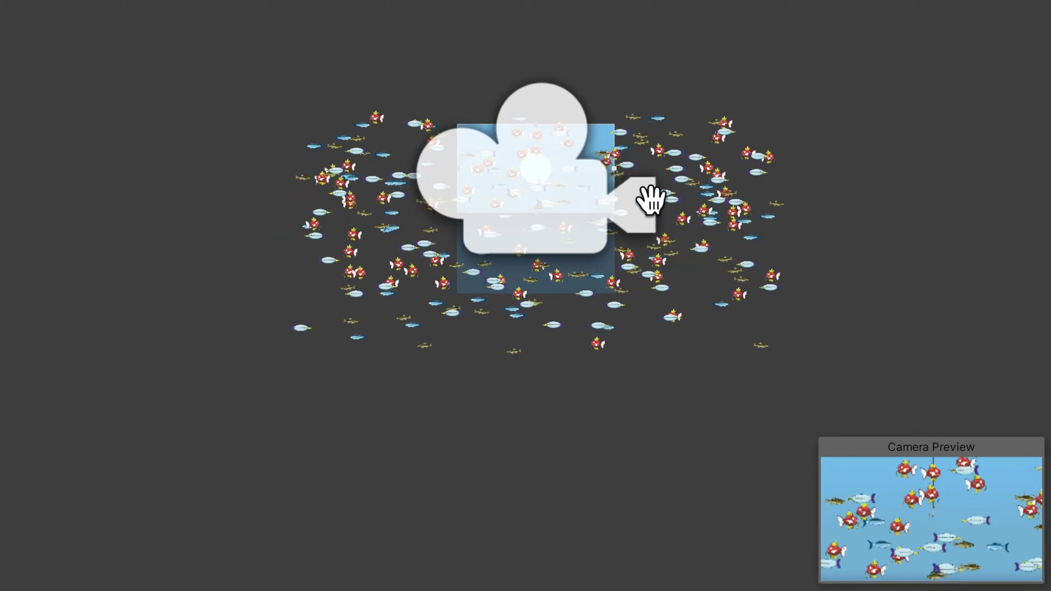
- Zoom and pan the Scene view upward to follow the spawned fish
scroll(656, 204, "up", 2)
middle_click_drag(659, 218, 681, 162)
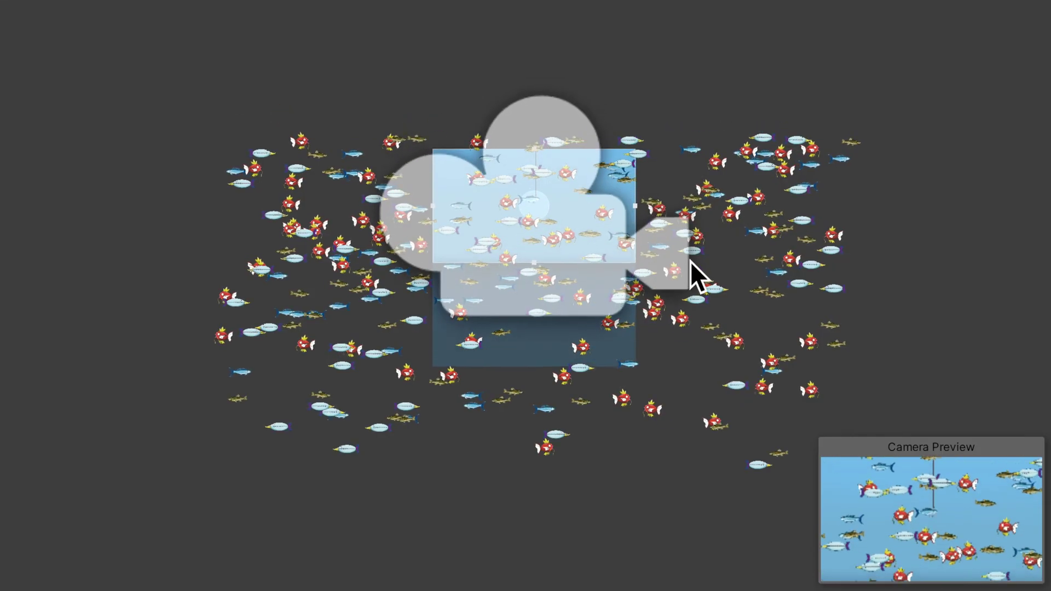
middle_click_drag(690, 261, 676, 159)
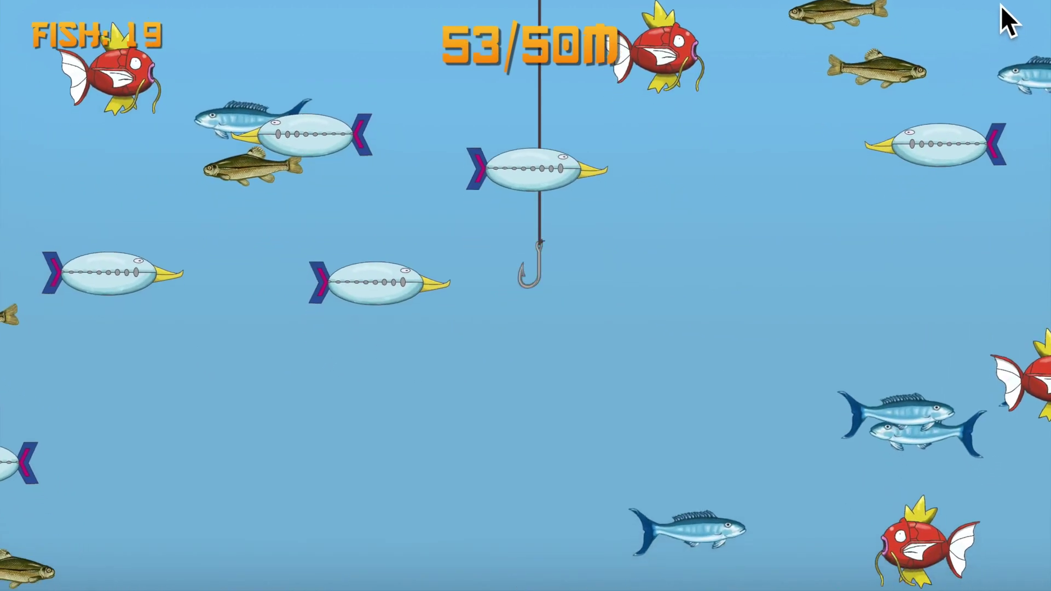
- Show the Stats/FPS overlay while playtesting, then type a Google search about water math physics
left_click(1002, 6)
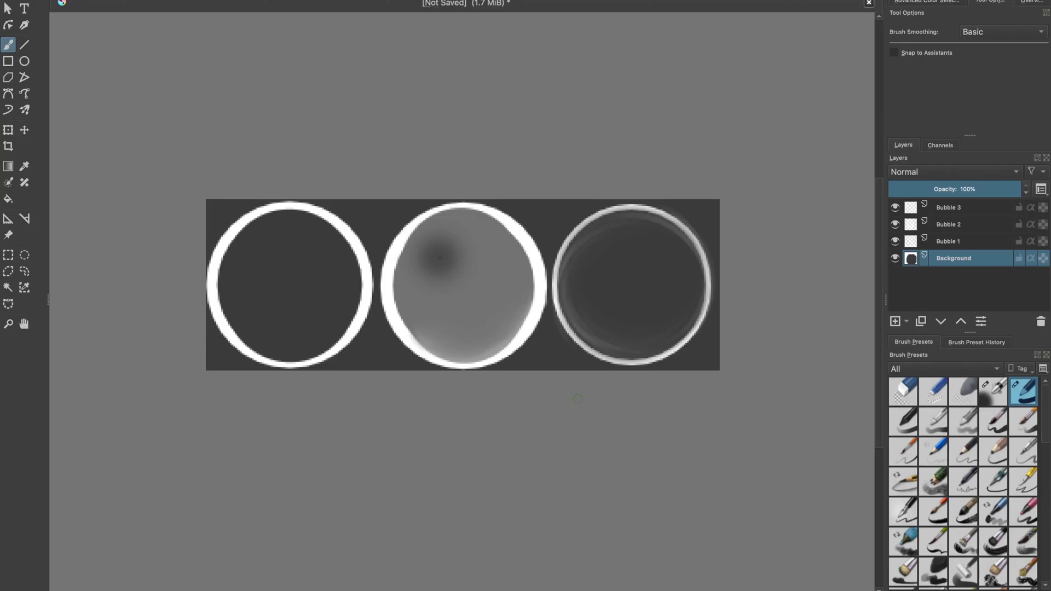
middle_click_drag(568, 394, 614, 392)
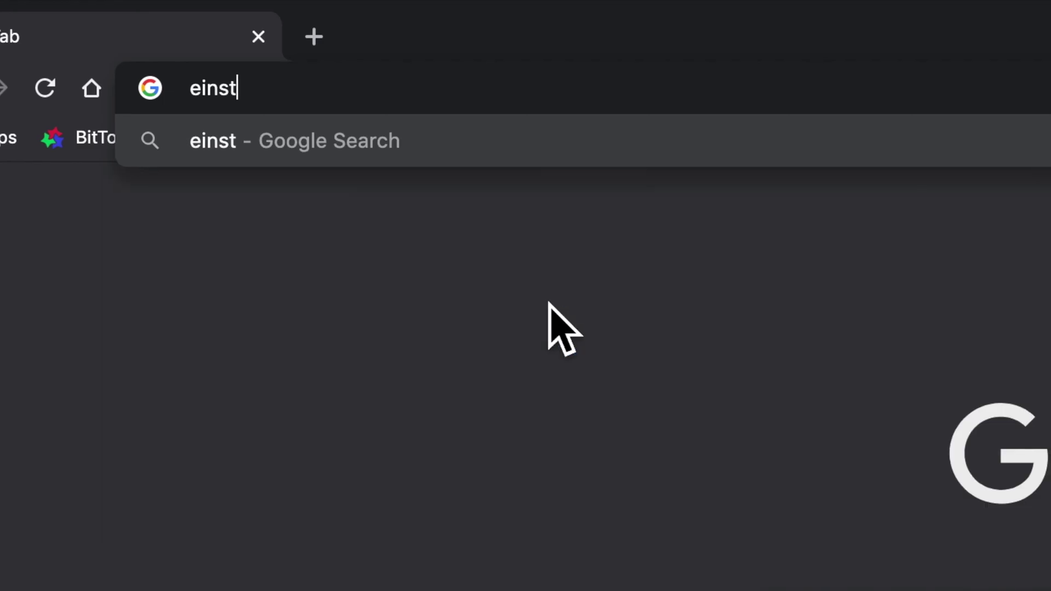
type("ien")
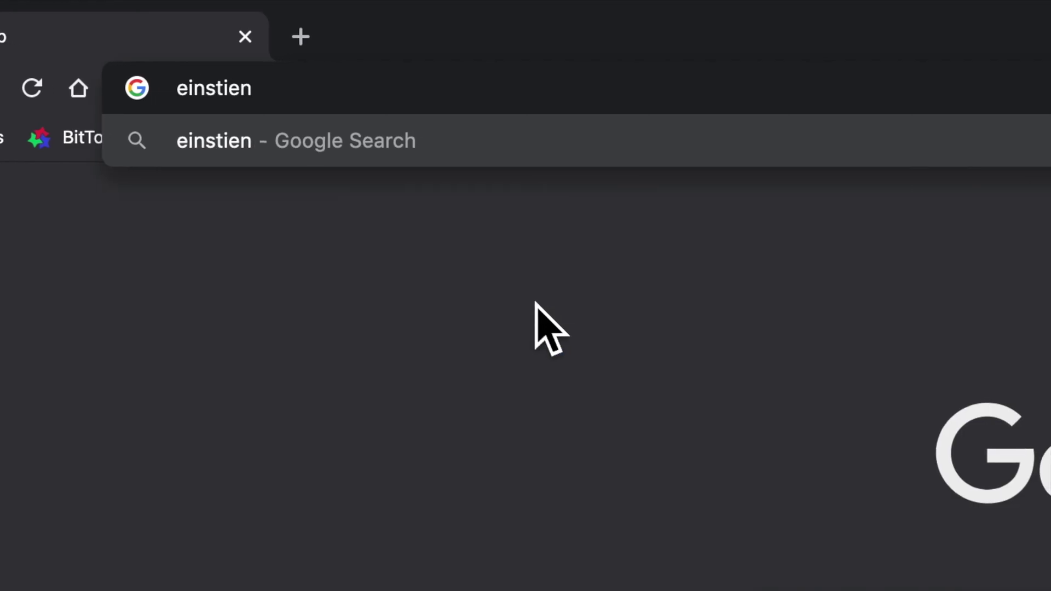
type(" water math physics")
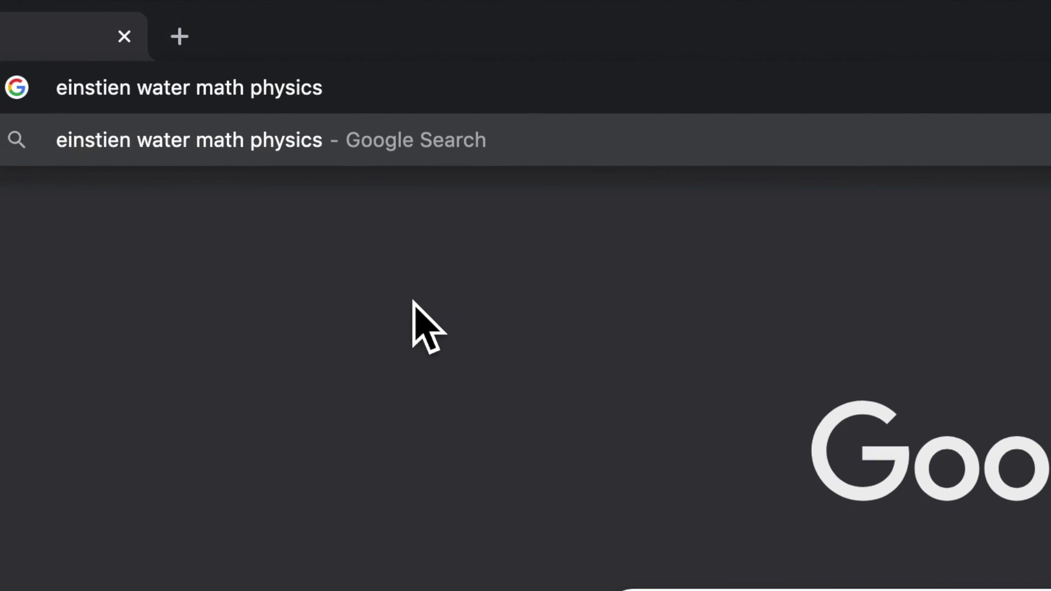
type(" HALP ME!!! PLEASE MAKE MY GAME GOODDD!!!!")
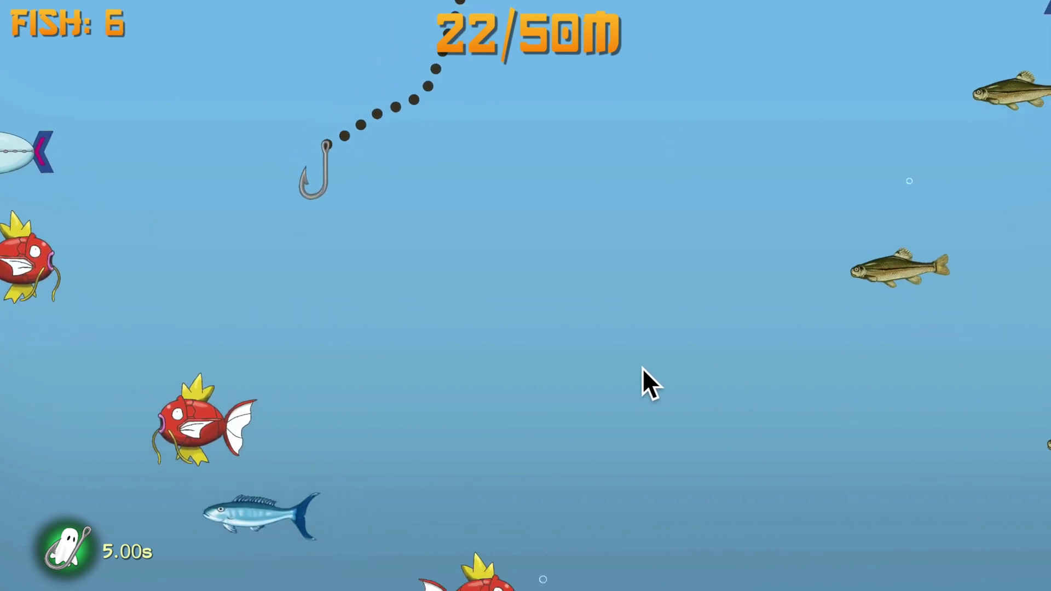
- Toggle the ghost-hook power-up on and off during play, then select code lines 148–164
left_click(574, 361)
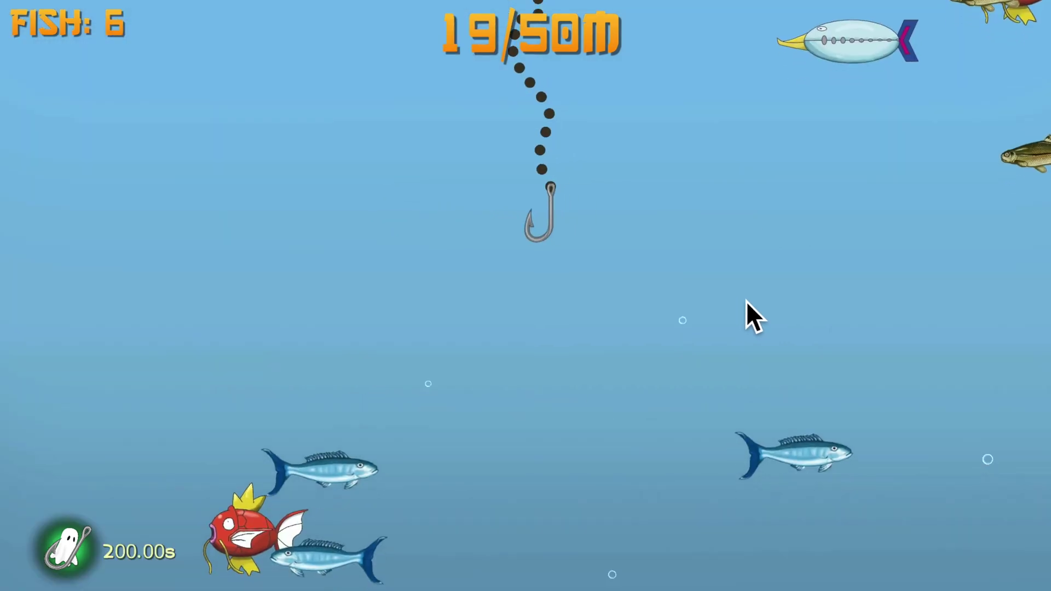
left_click(747, 301)
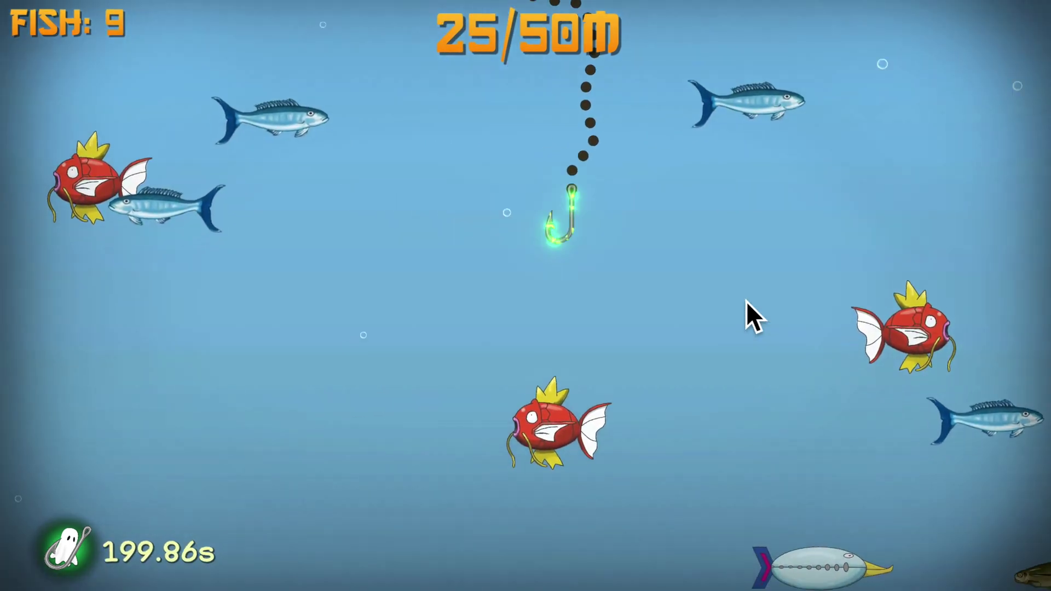
left_click(747, 301)
left_click(685, 297)
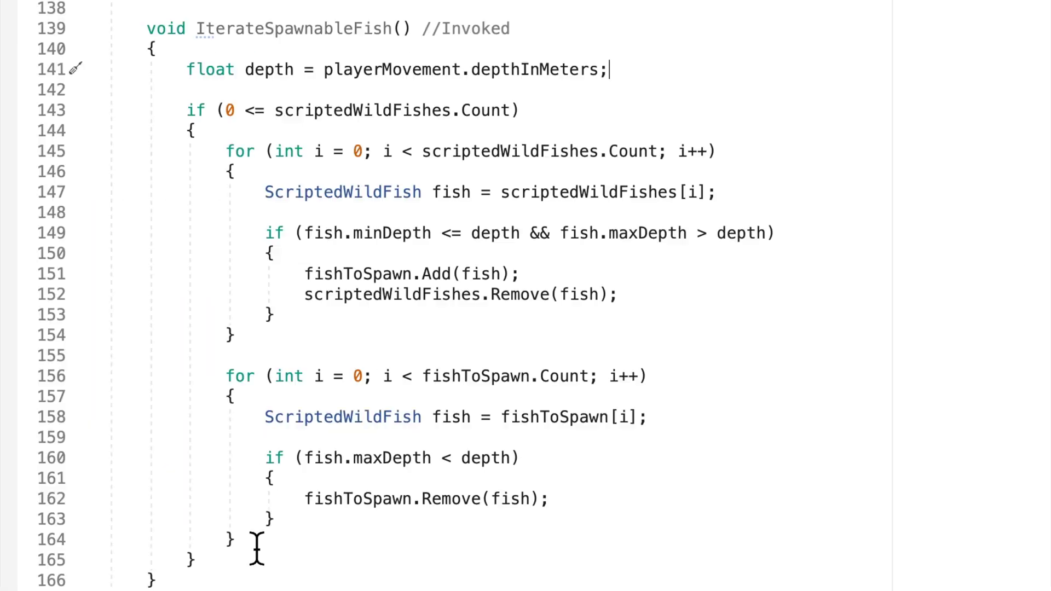
left_click_drag(256, 547, 133, 209)
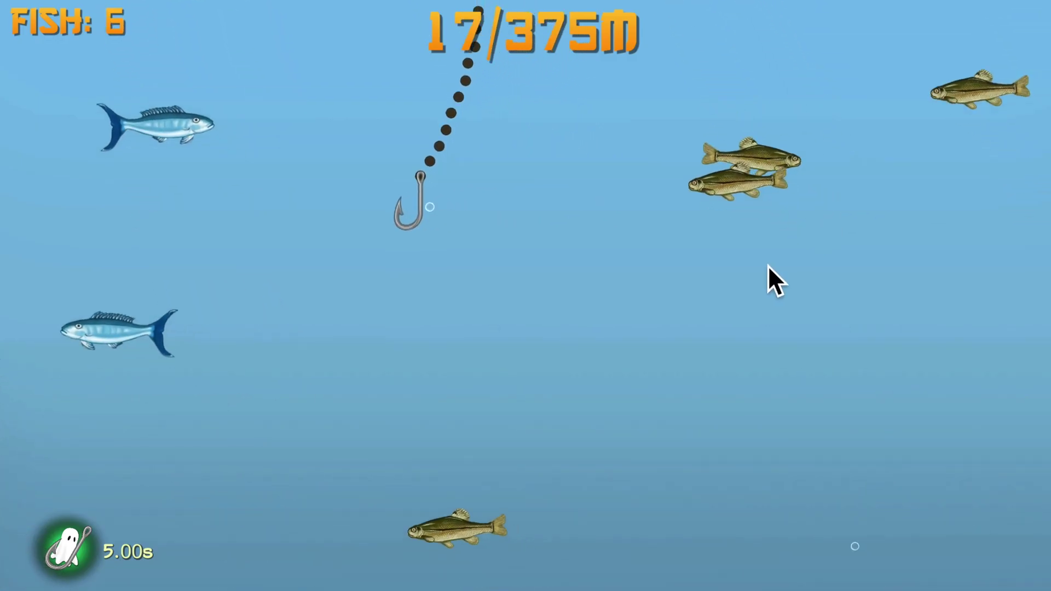
- Trigger the ghost-hook power-up while the hook descends toward the 375 m goal
key("space")
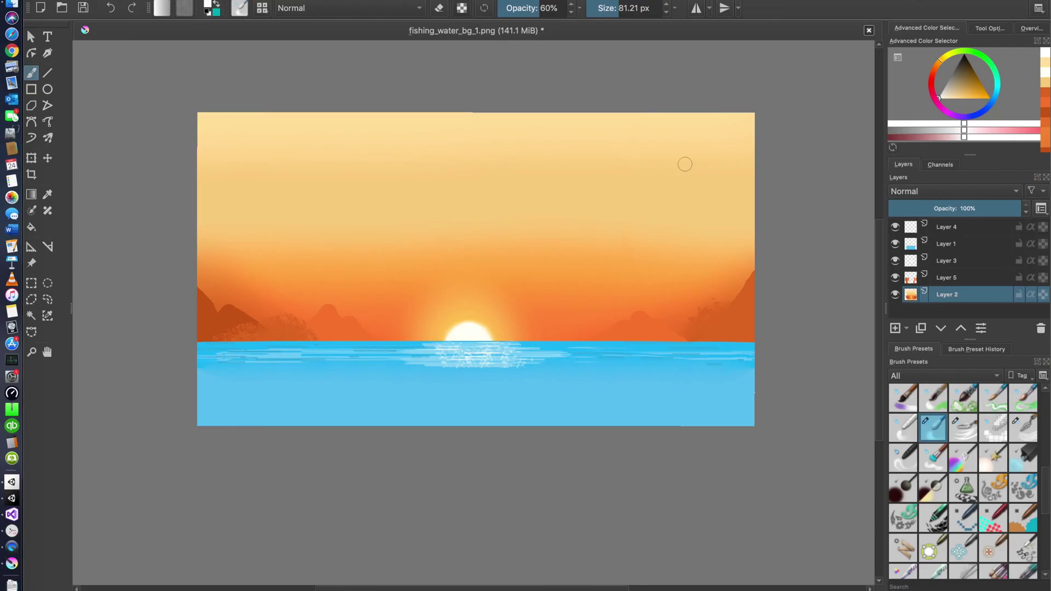
- Pan across the sunset painting fishing_water_bg_1.png in Krita
middle_click_drag(682, 162, 726, 168)
- Zoom and pan around the sunset sky and blue water of fishing_water_bg_1.png
scroll(675, 180, "down", 2)
scroll(675, 181, "down", 3)
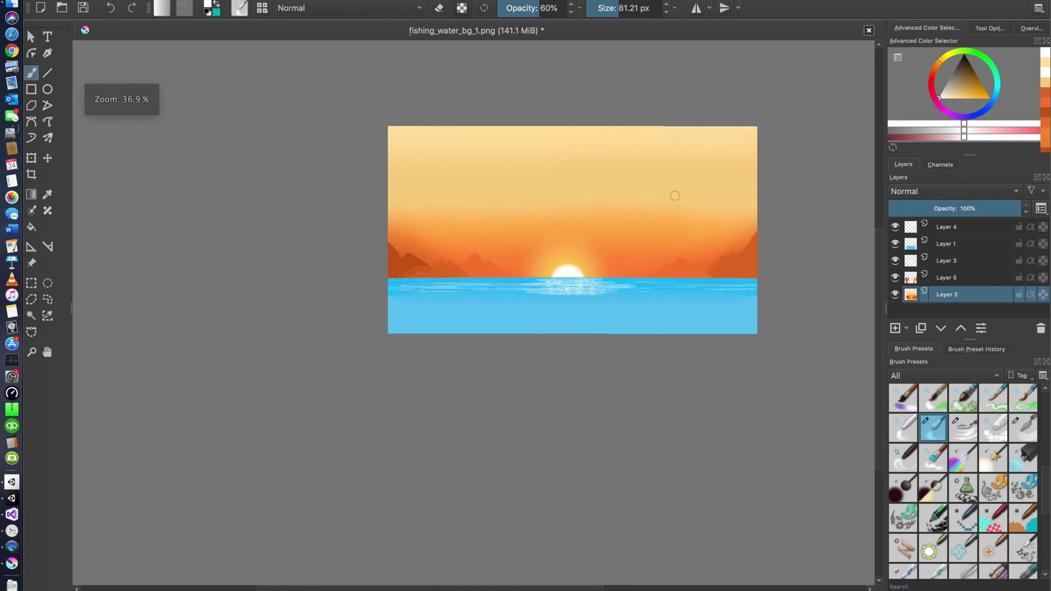
scroll(664, 218, "up", 5)
middle_click_drag(658, 218, 690, 208)
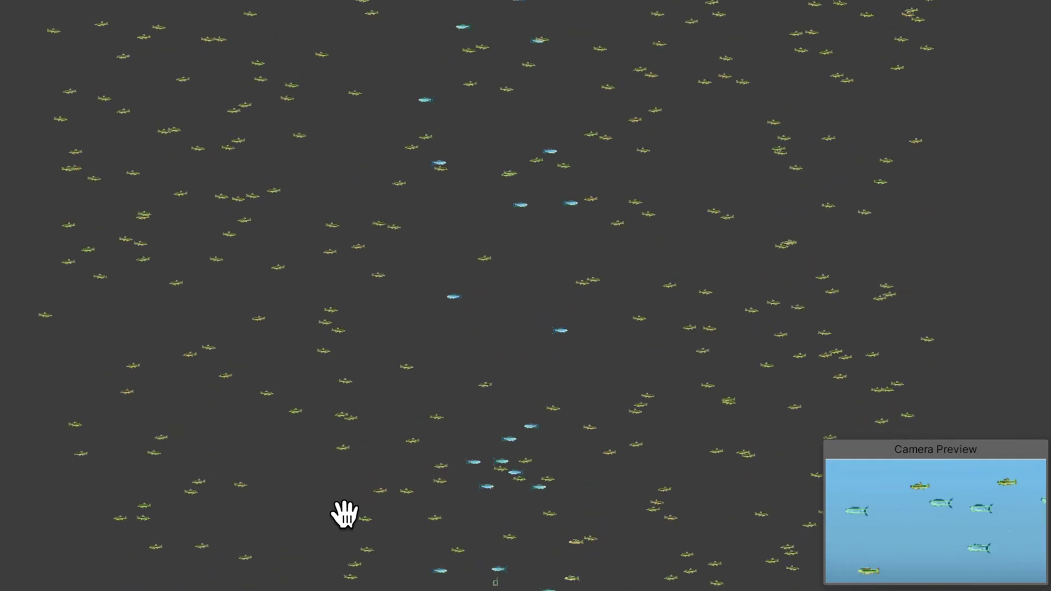
- Pan the Scene view from the camera below the fish up to the sunset background, then show Stats
scroll(445, 352, "up", 5)
scroll(421, 542, "down", 6)
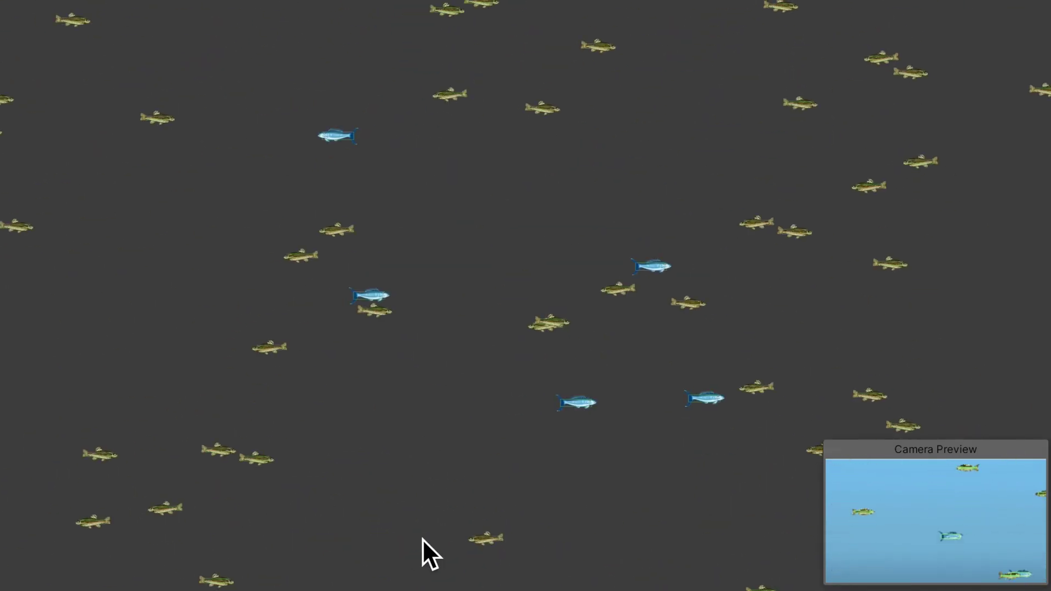
middle_click_drag(458, 440, 471, 15)
scroll(560, 169, "up", 5)
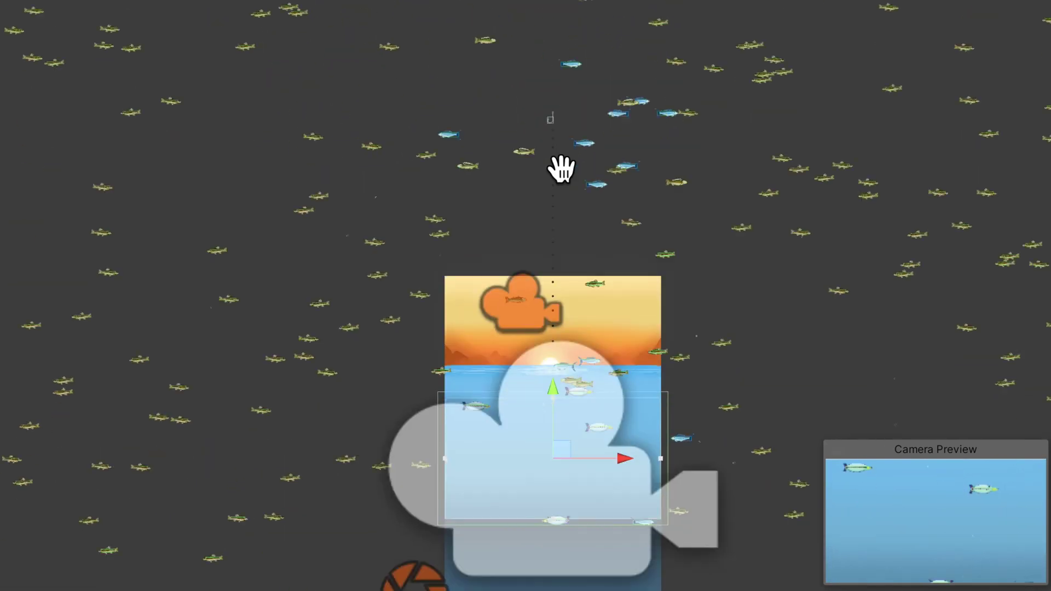
scroll(566, 169, "down", 5)
middle_click_drag(566, 169, 530, 291)
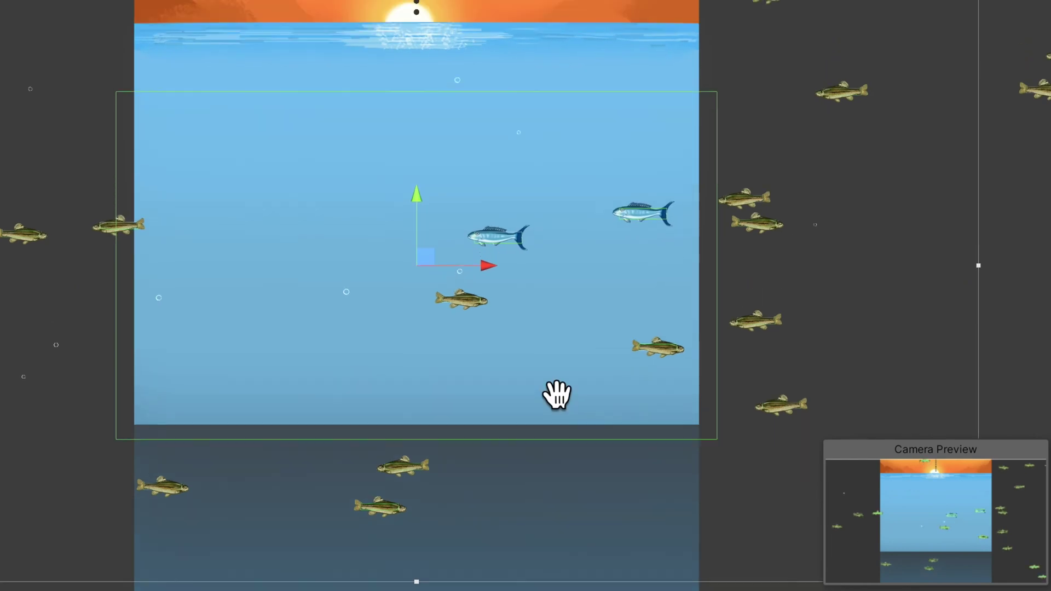
middle_click_drag(555, 394, 521, 379)
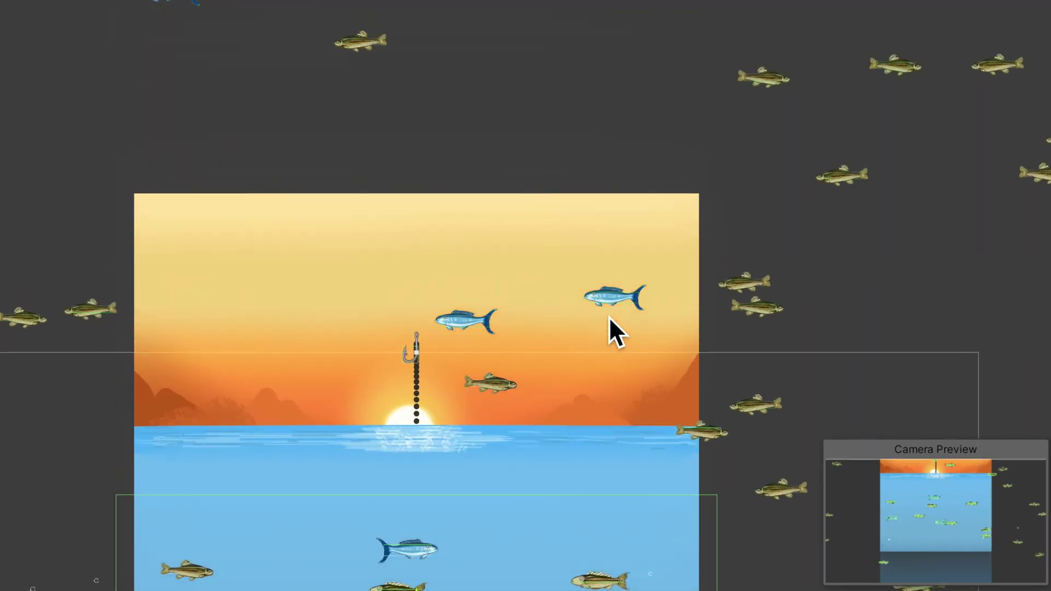
scroll(608, 317, "down", 3)
middle_click_drag(609, 316, 628, 169)
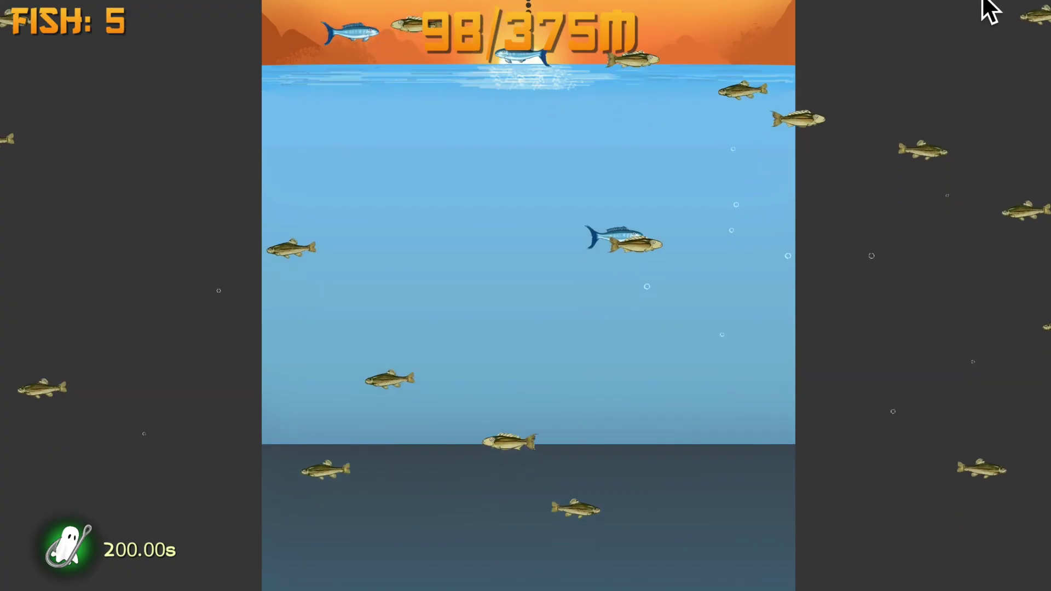
left_click(985, 9)
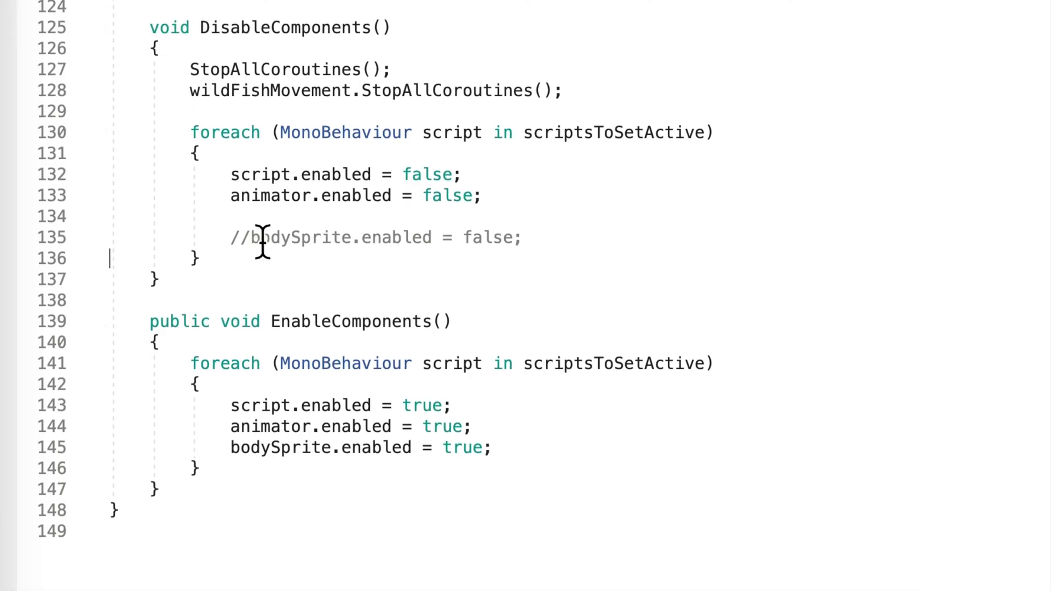
- Remove the // on line 135 so bodySprite.enabled = false runs in DisableComponents
key("BackSpace")
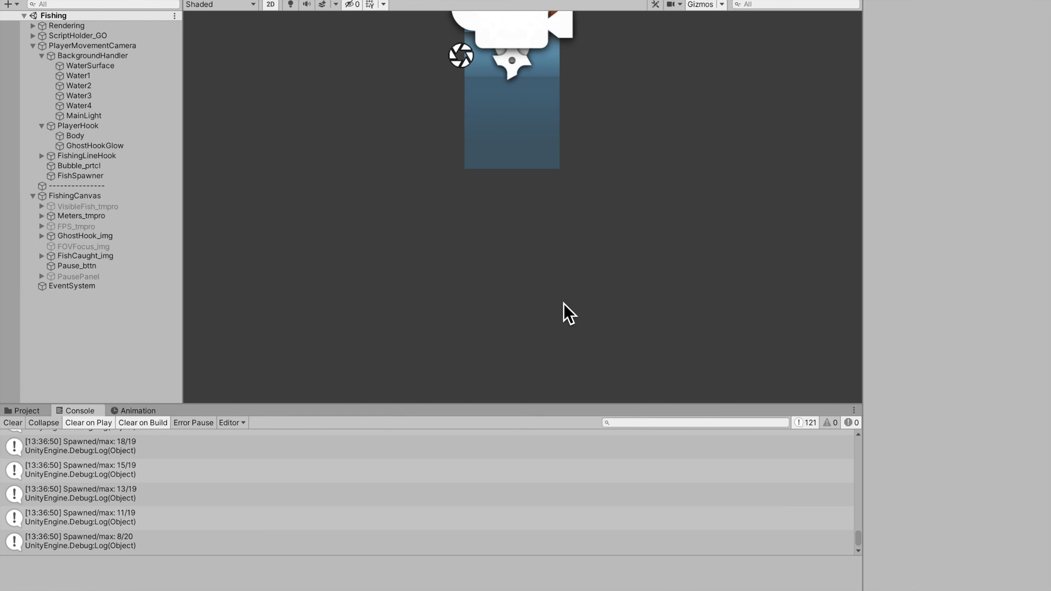
- Show the running game with its 83 FPS counter and 500 m depth goal
left_click(270, 1)
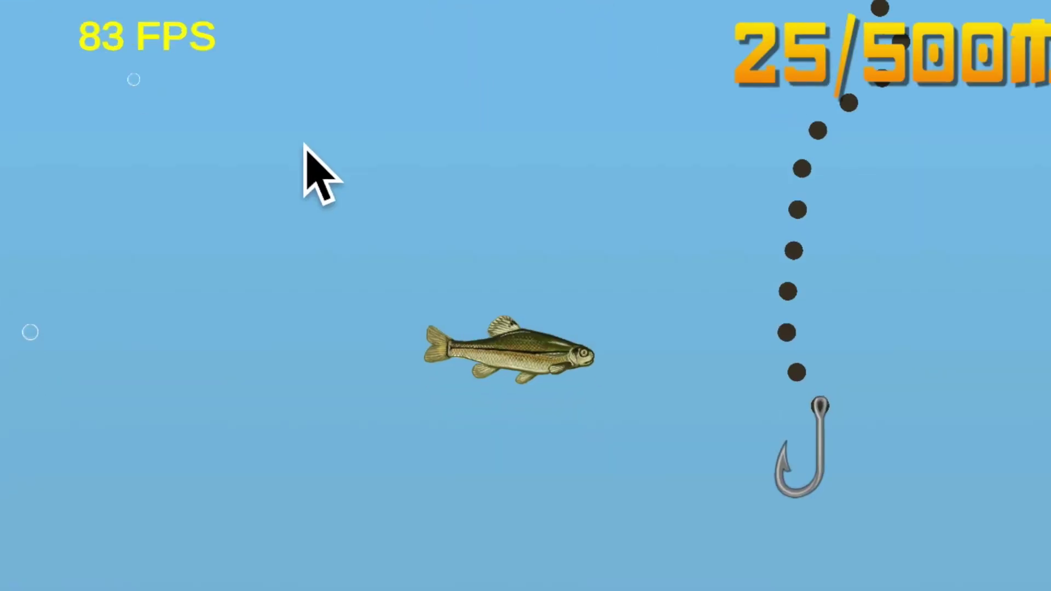
- Pause into the options menu, turn Mobile Input off, then Recast Line to resume fishing
left_click(1001, 43)
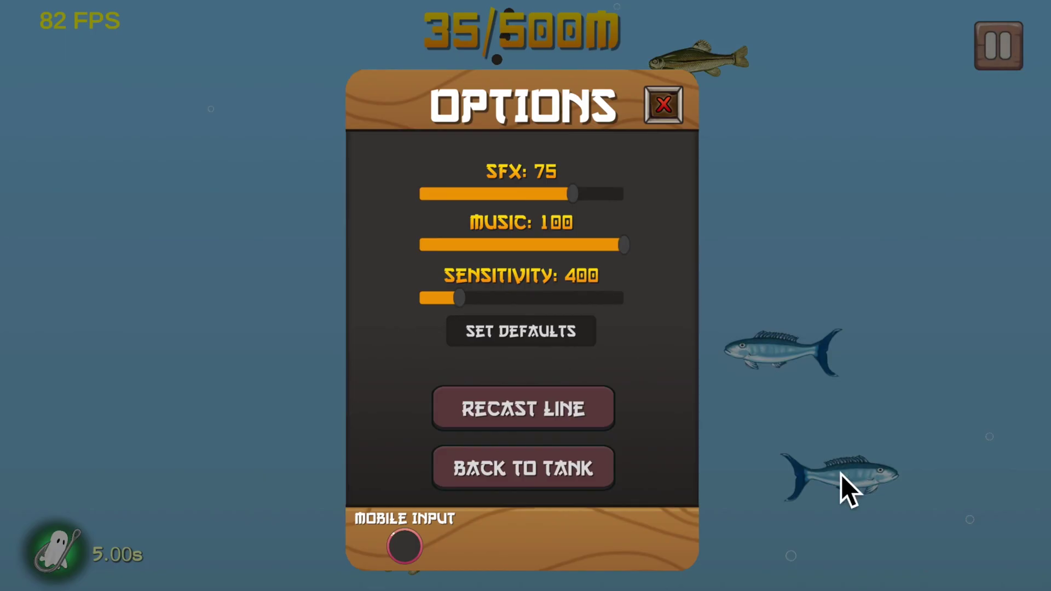
left_click(415, 551)
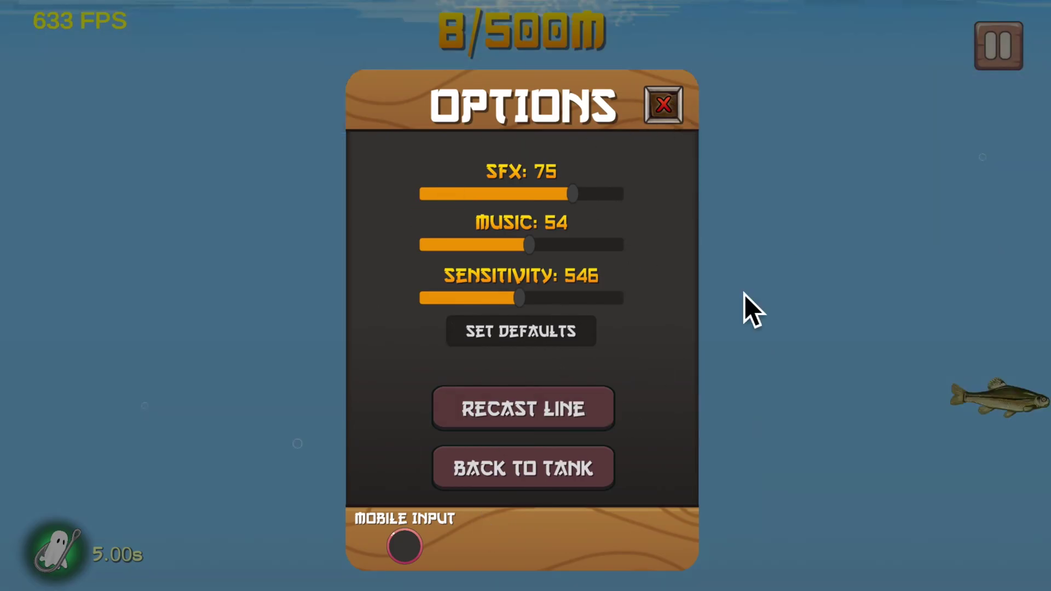
left_click(755, 176)
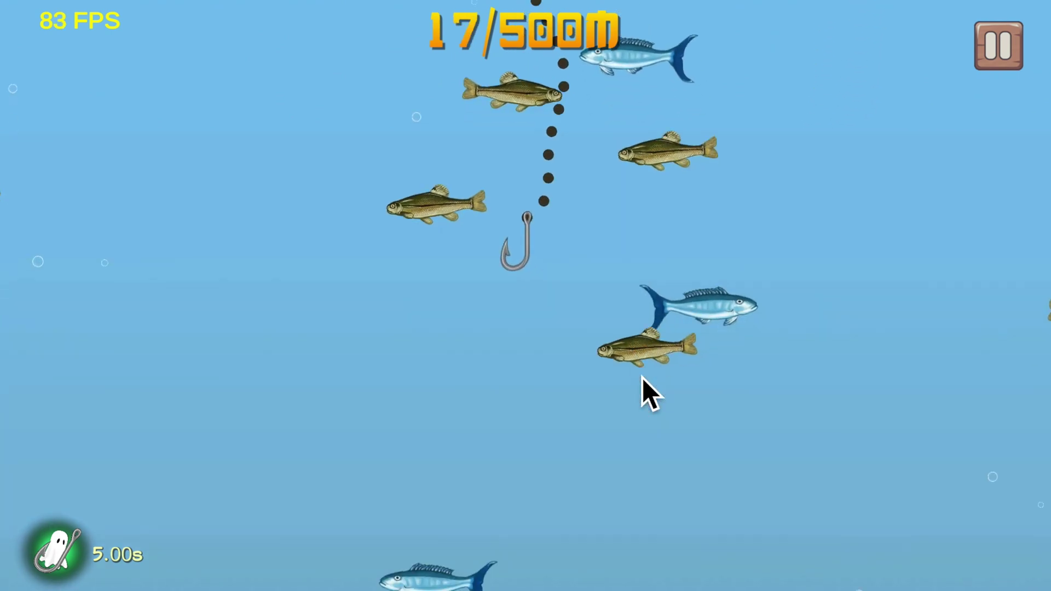
- Activate the ghost hook during play so the screen edges darken and its timer counts down
key("space")
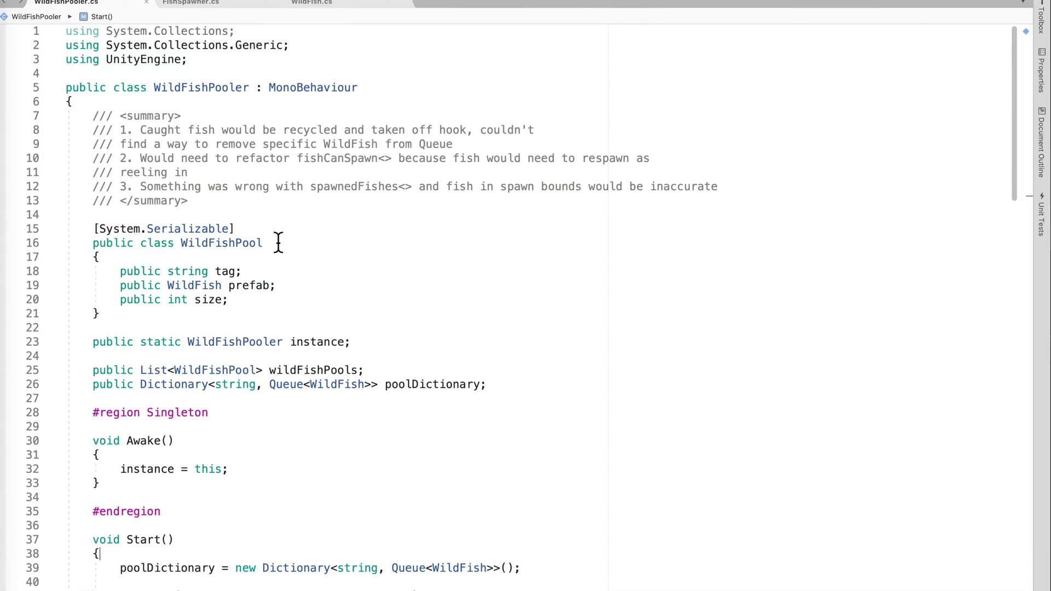
scroll(278, 243, "down", 5)
scroll(281, 246, "down", 2)
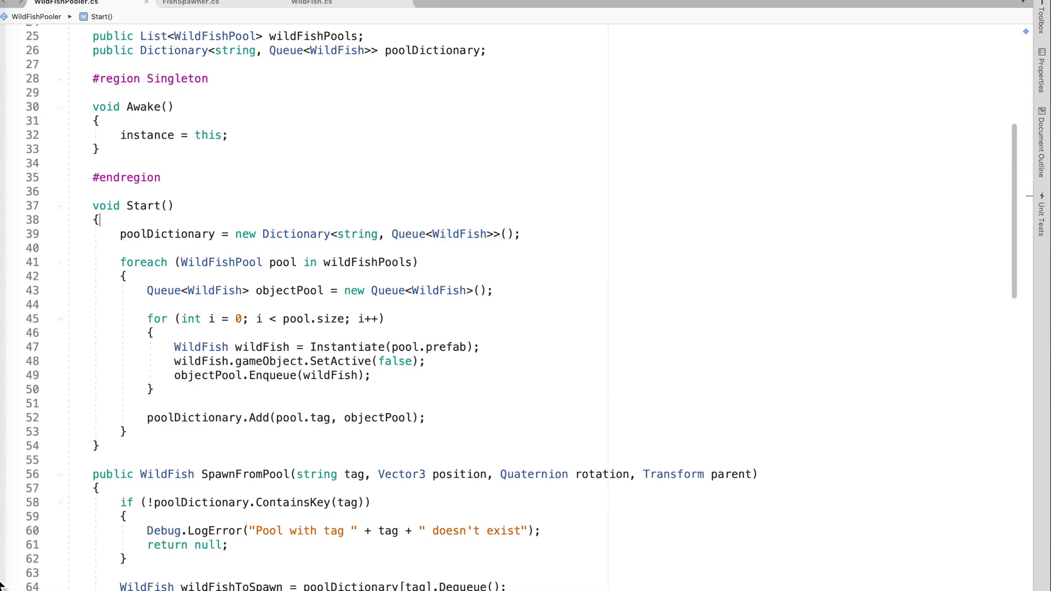
left_click(20, 530)
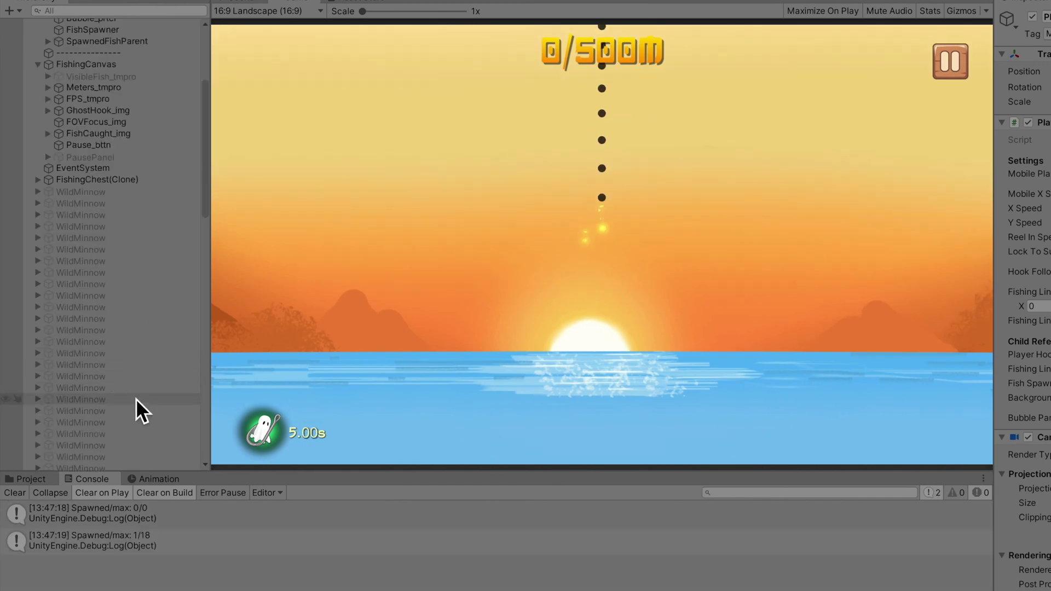
- View the Scene during play and pan around the camera among the scattered pooled fish
scroll(136, 399, "down", 10)
scroll(136, 398, "down", 5)
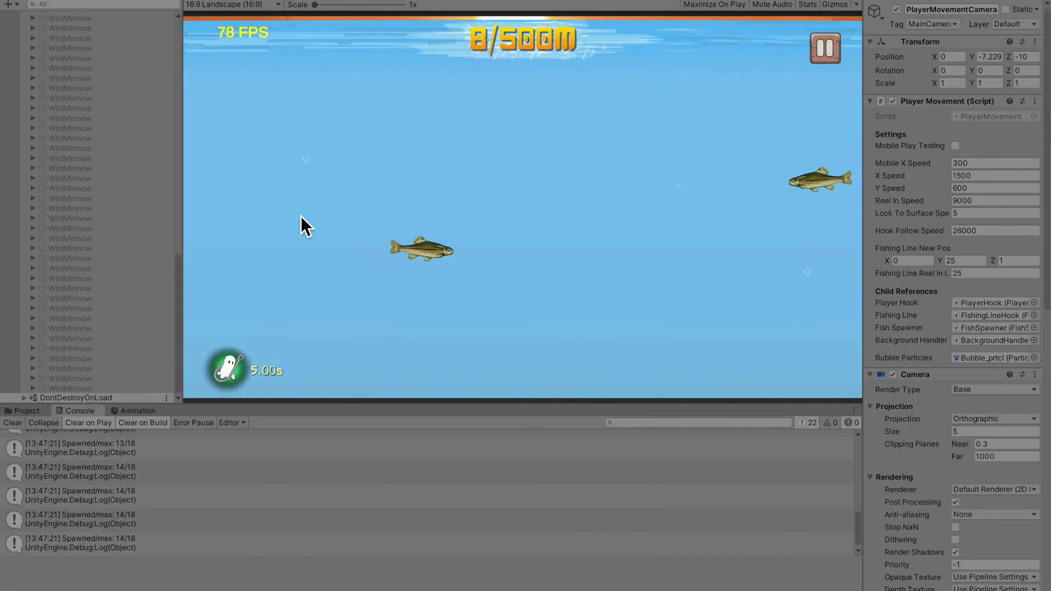
left_click(230, 1)
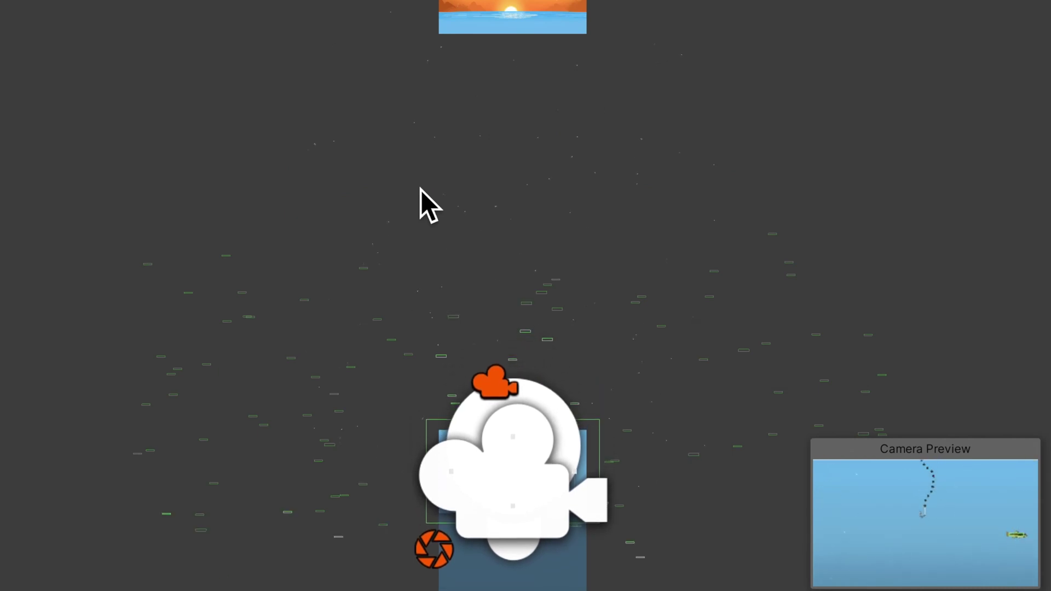
middle_click_drag(488, 317, 518, 183)
scroll(535, 429, "down", 3)
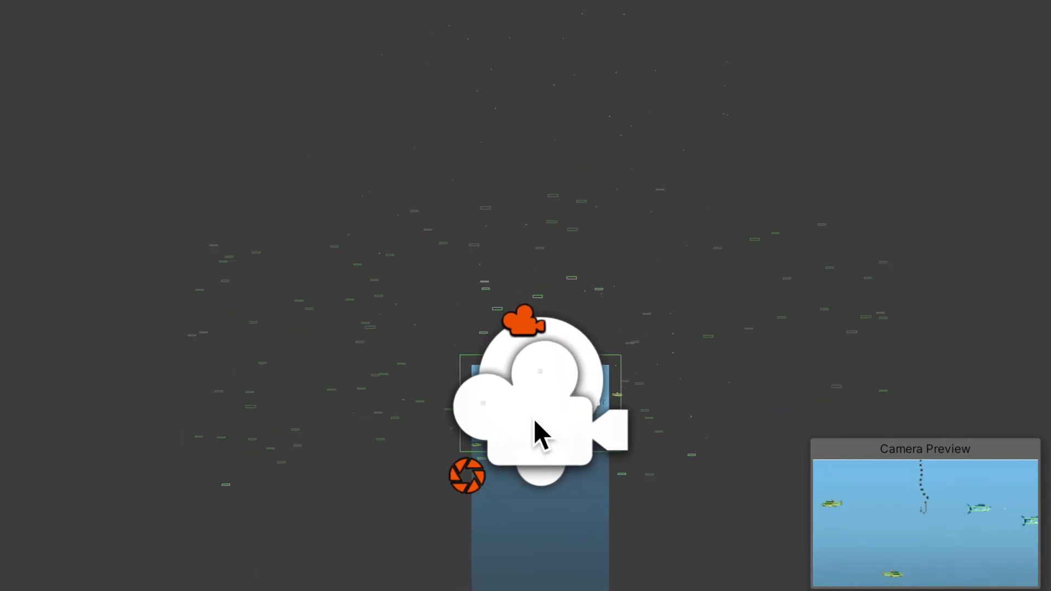
middle_click_drag(534, 429, 492, 279)
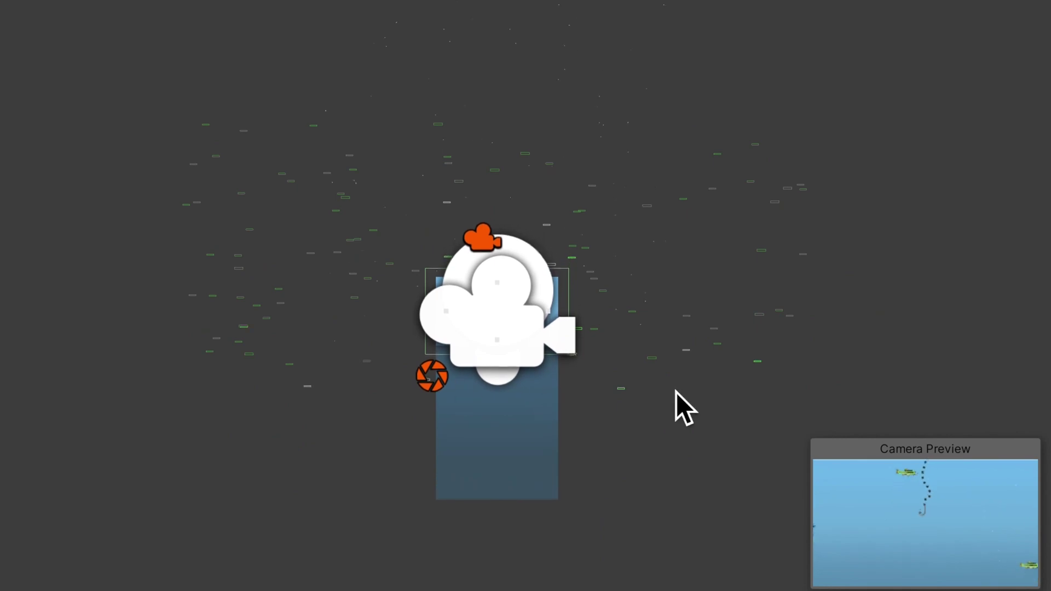